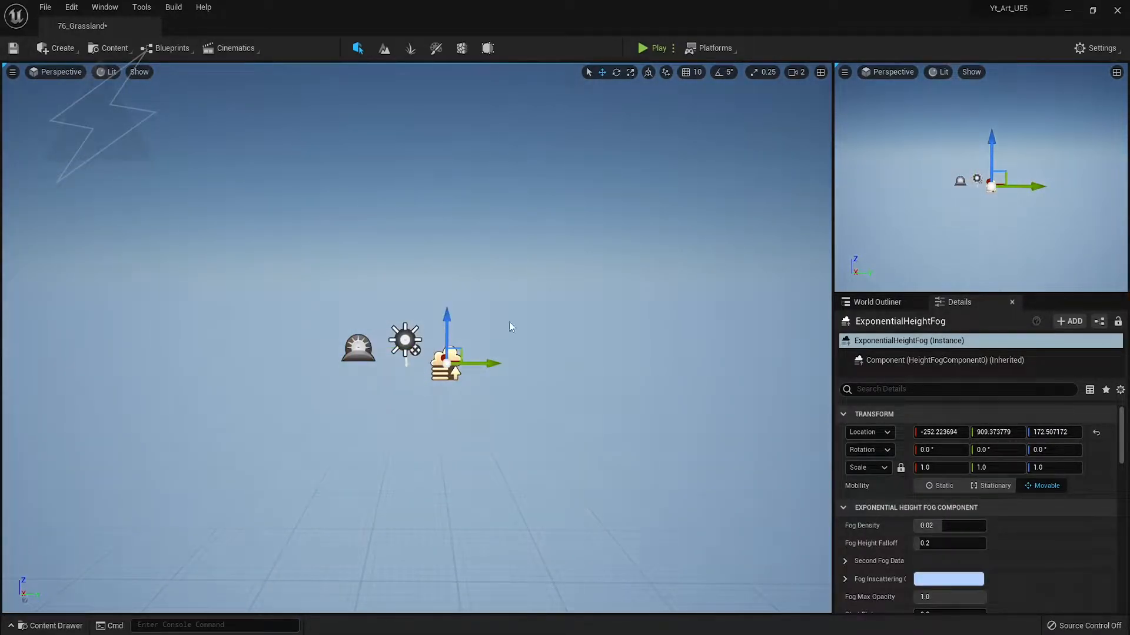
Darken the exponential height fog's inscattering color and set its directional inscattering color to black
scroll(953, 513, "down", 3)
left_click(954, 502)
left_click_drag(852, 478, 856, 494)
left_click(853, 625)
scroll(975, 544, "down", 5)
scroll(975, 545, "down", 3)
left_click(970, 549)
left_click(857, 626)
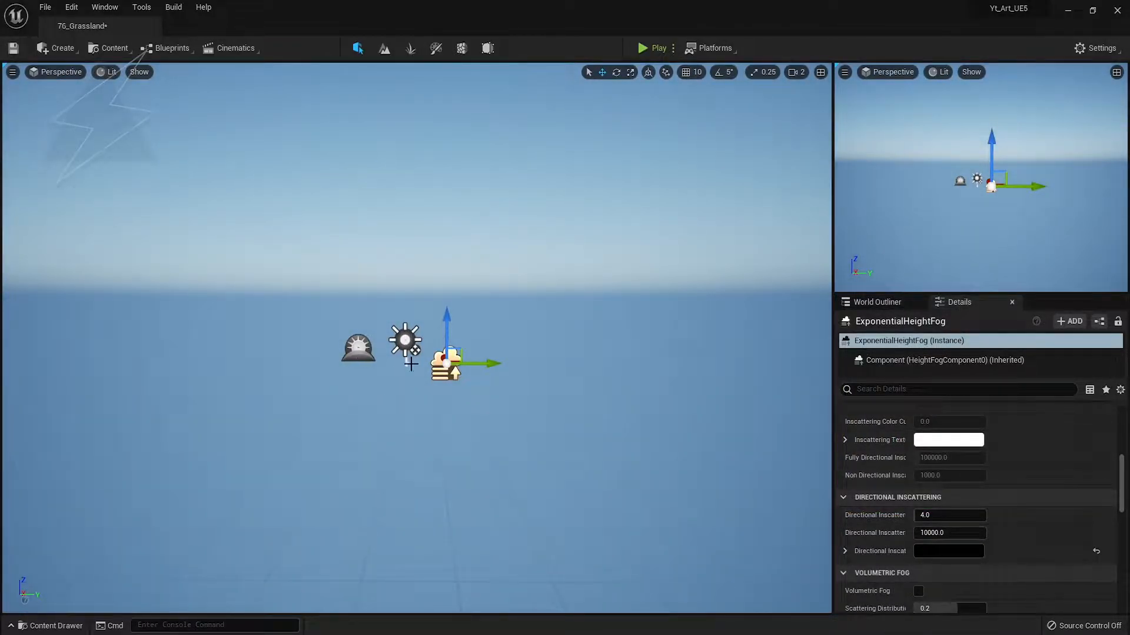
Add a Sky Light to the level beside the existing atmosphere, sun and fog actors
left_click(57, 48)
mouse_move(142, 85)
left_click_drag(228, 152, 300, 382)
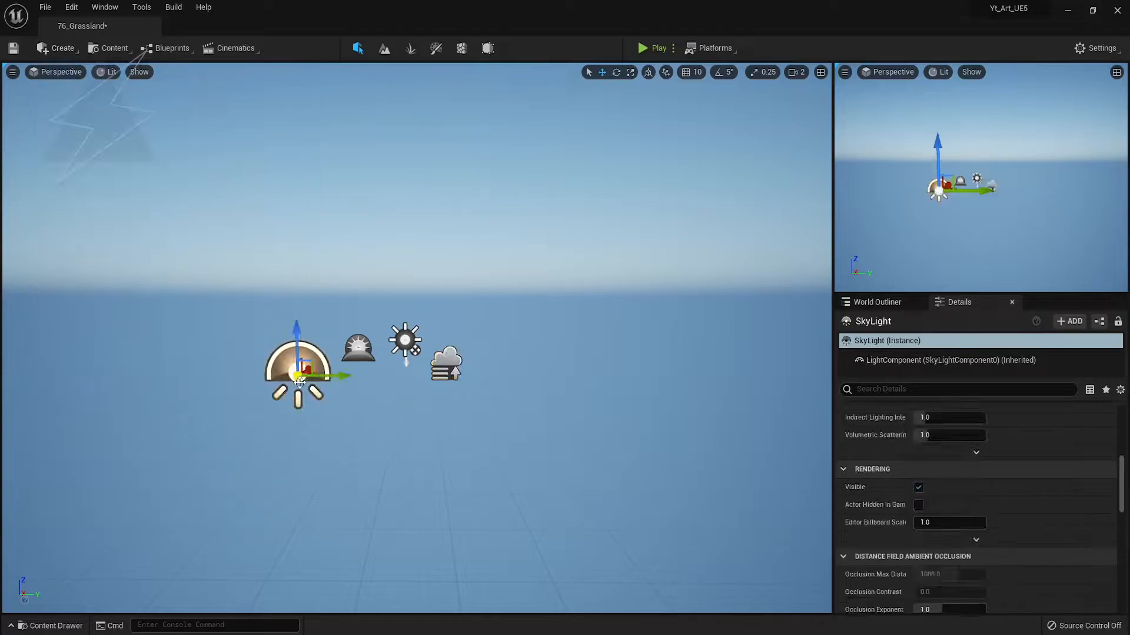
scroll(977, 470, "up", 10)
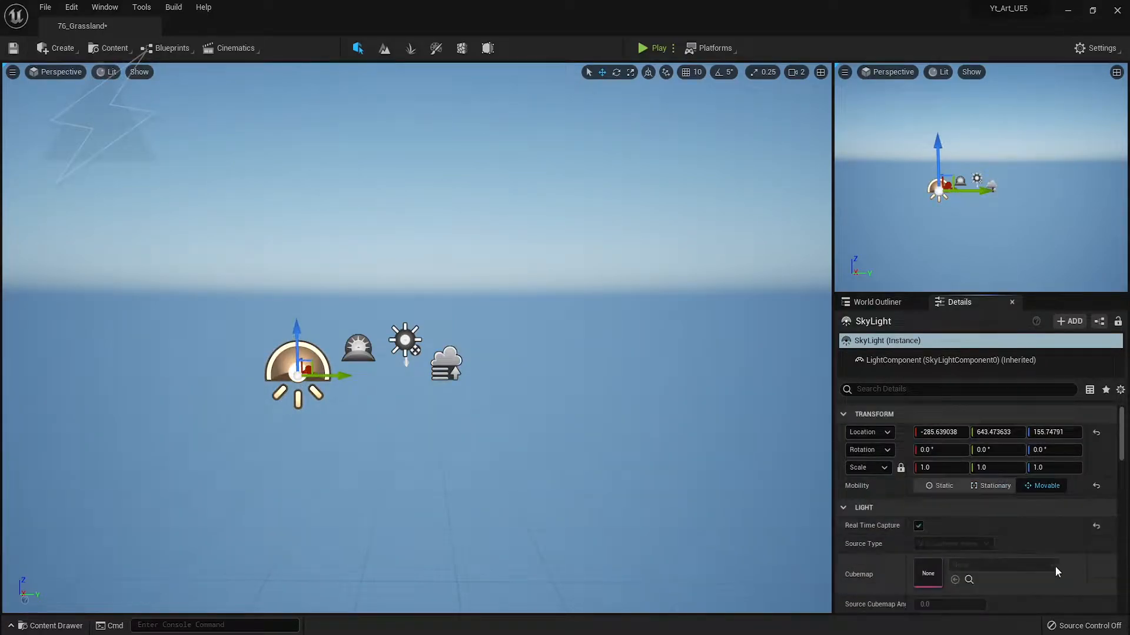
Create a new landscape with 63×63-quad sections, 2×2 sections per component and 8×8 components
left_click(385, 48)
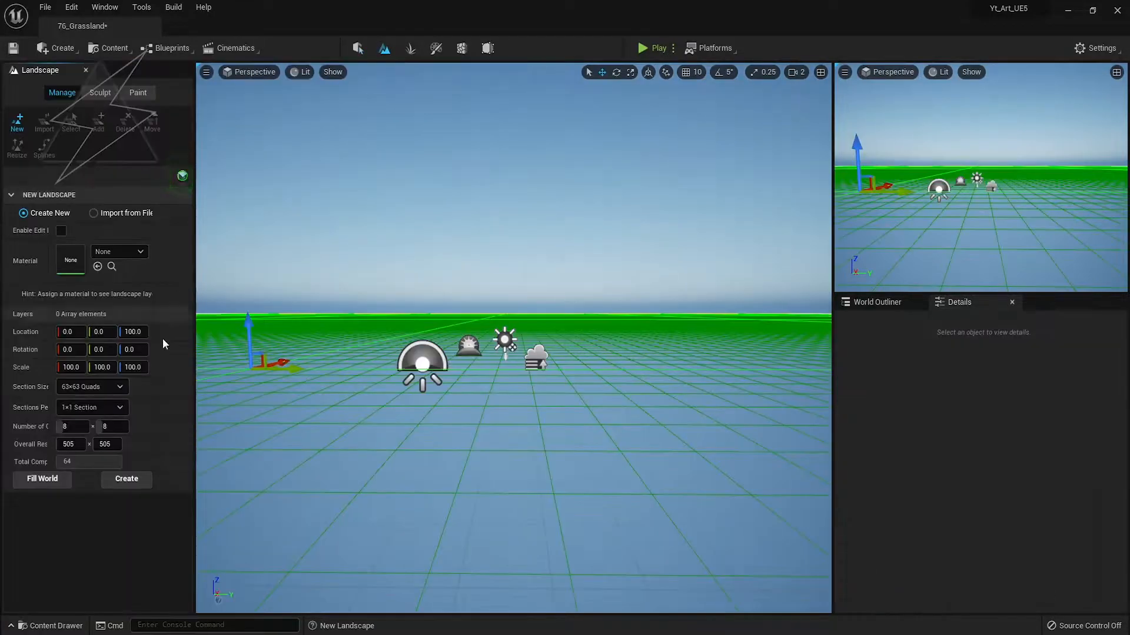
left_click(131, 481)
key("shift+1")
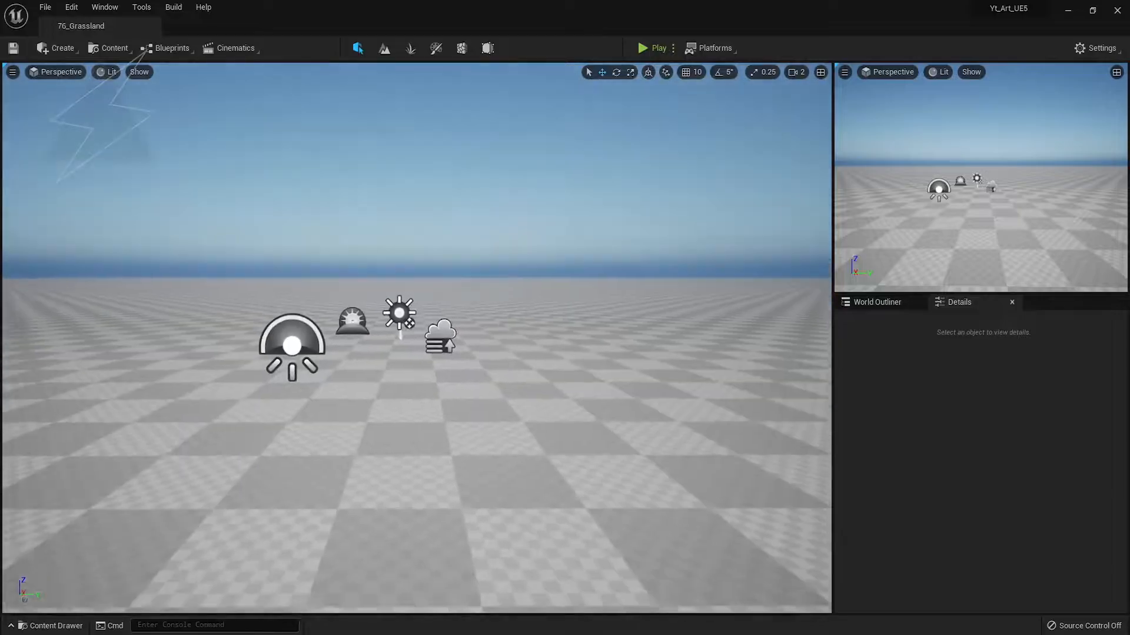
key("F11")
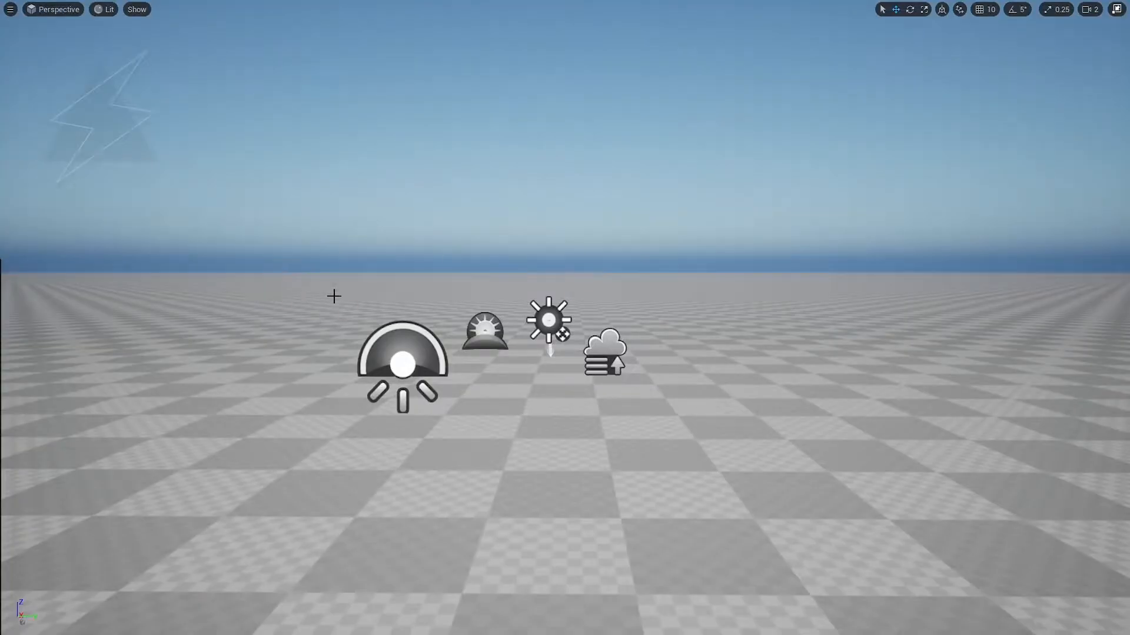
key("F11")
left_click(410, 48)
left_click(51, 374)
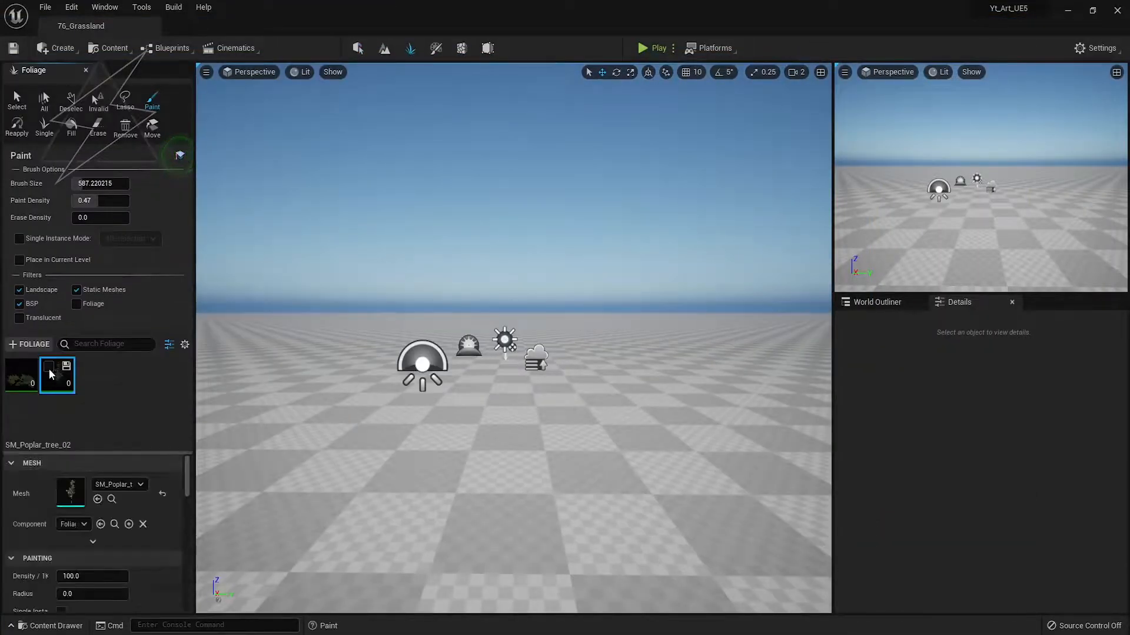
Assign M_auto_landscape_instant as the material of the landscape
left_click(358, 48)
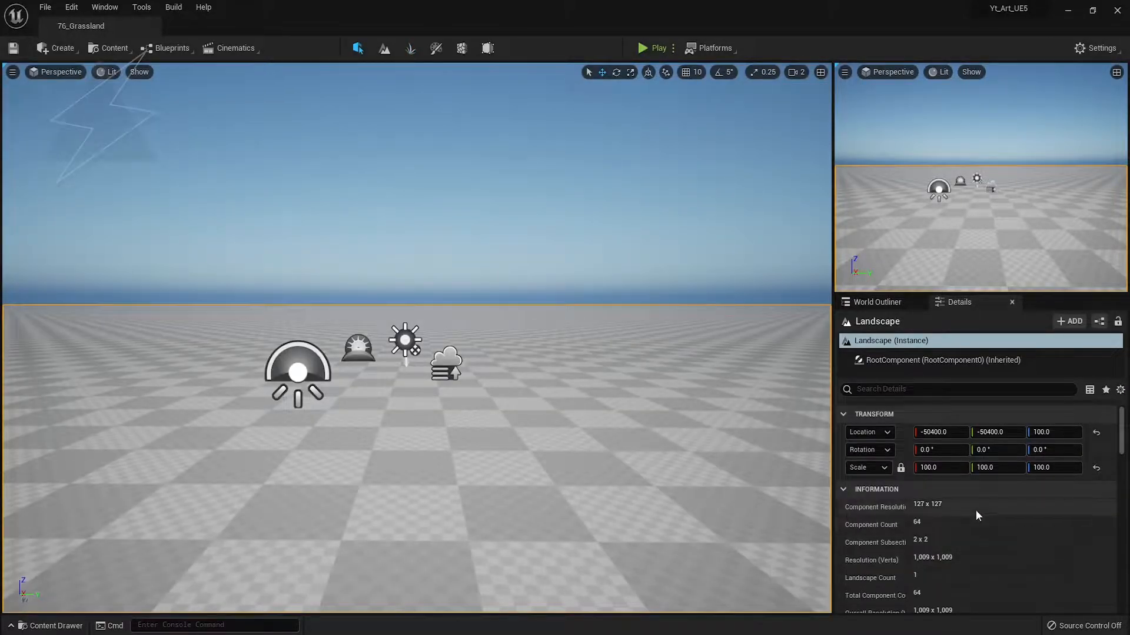
scroll(976, 510, "down", 5)
scroll(976, 507, "up", 1)
left_click(955, 527)
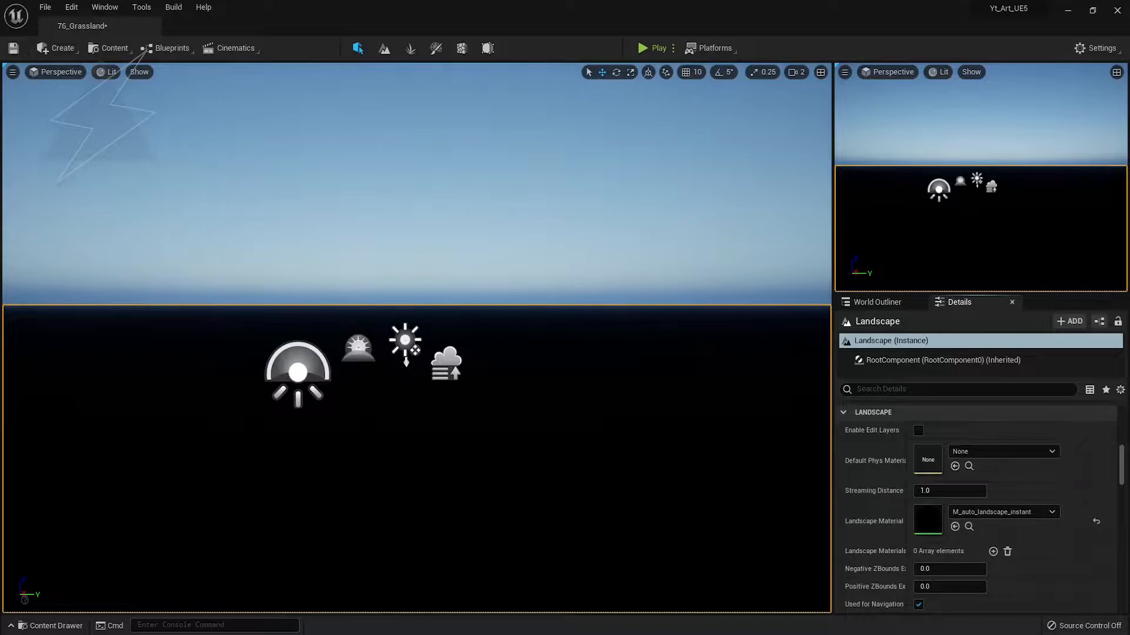
Create and save a layer info asset for the first paint layer of the landscape material
left_click(384, 48)
left_click(144, 413)
left_click(177, 430)
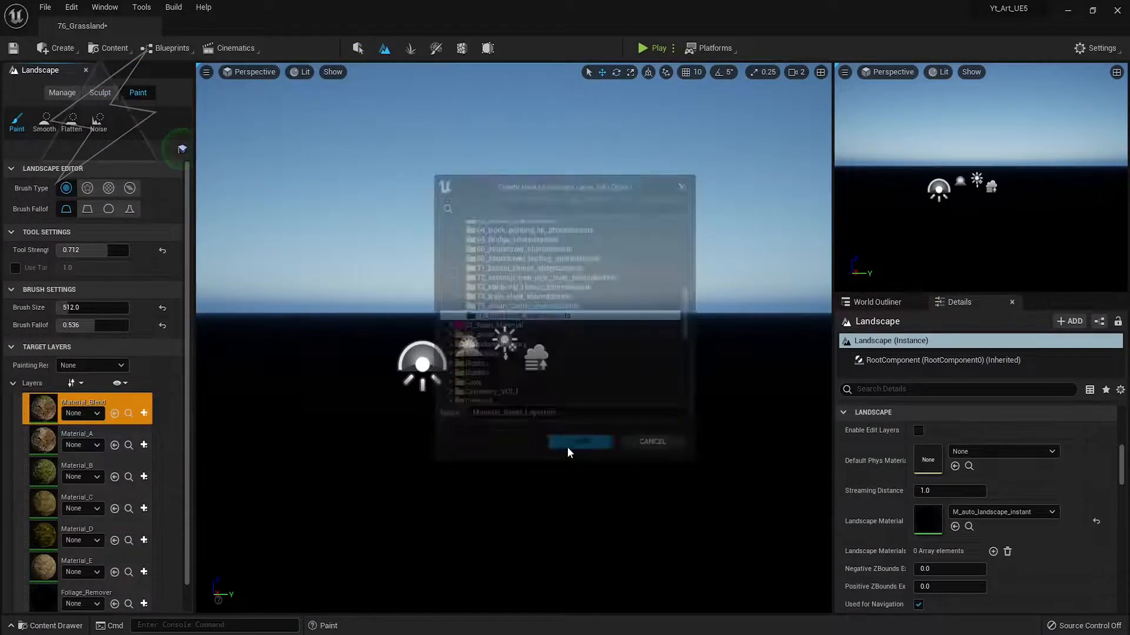
left_click(580, 445)
left_click(358, 48)
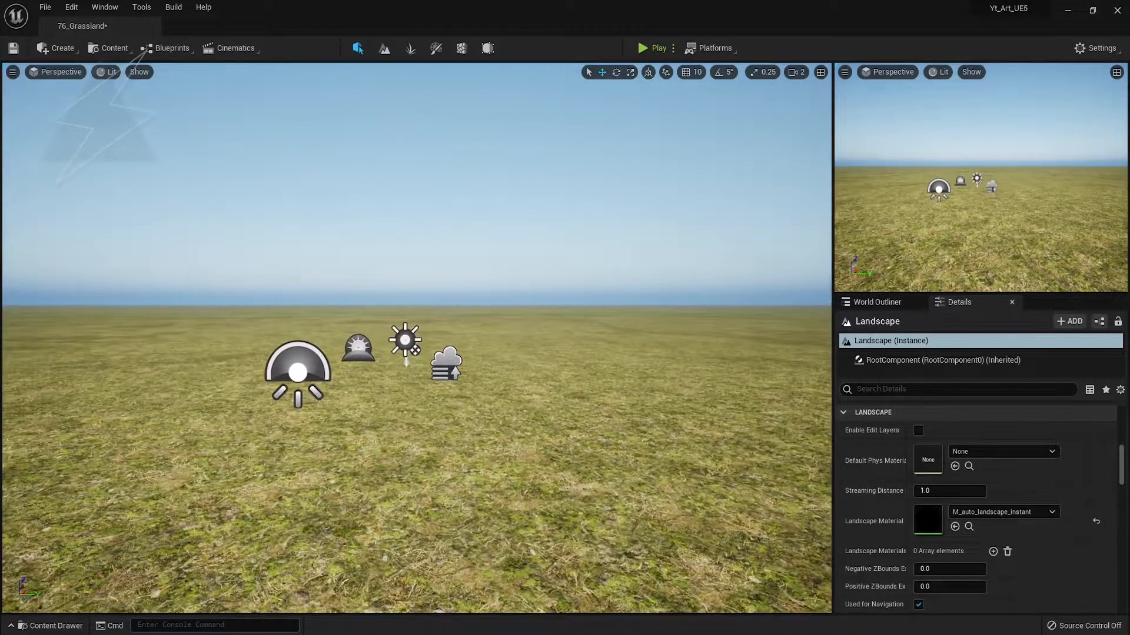
Activate SM_Grass_01 for foliage painting and set its density to 100
left_click(410, 49)
left_click(19, 376)
left_click(14, 366)
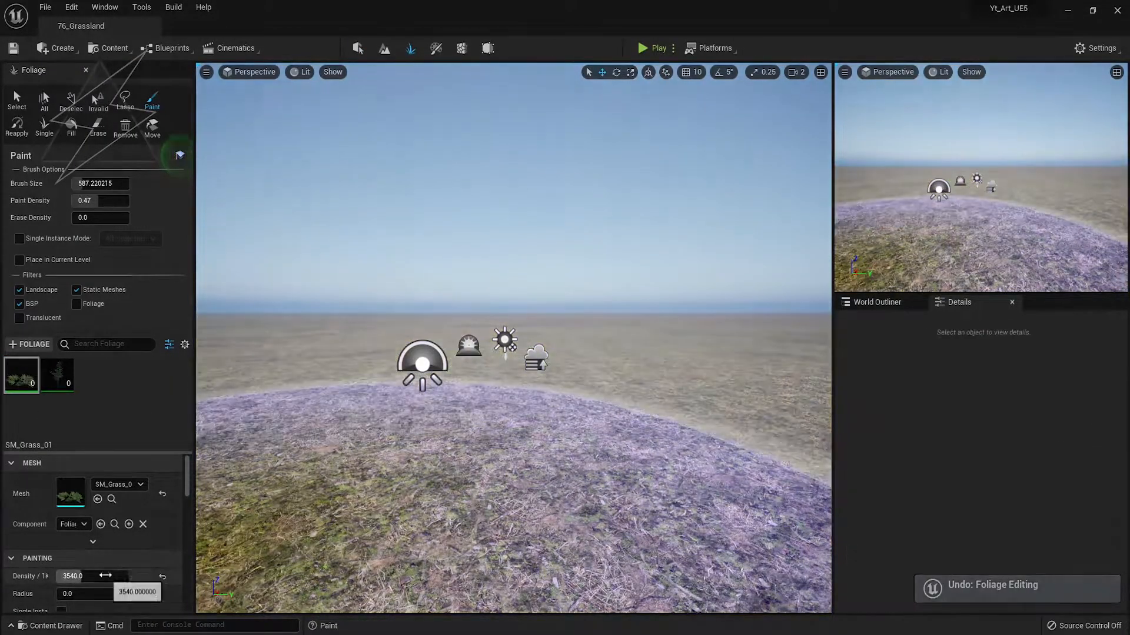
left_click(104, 574)
type("100")
key("Return")
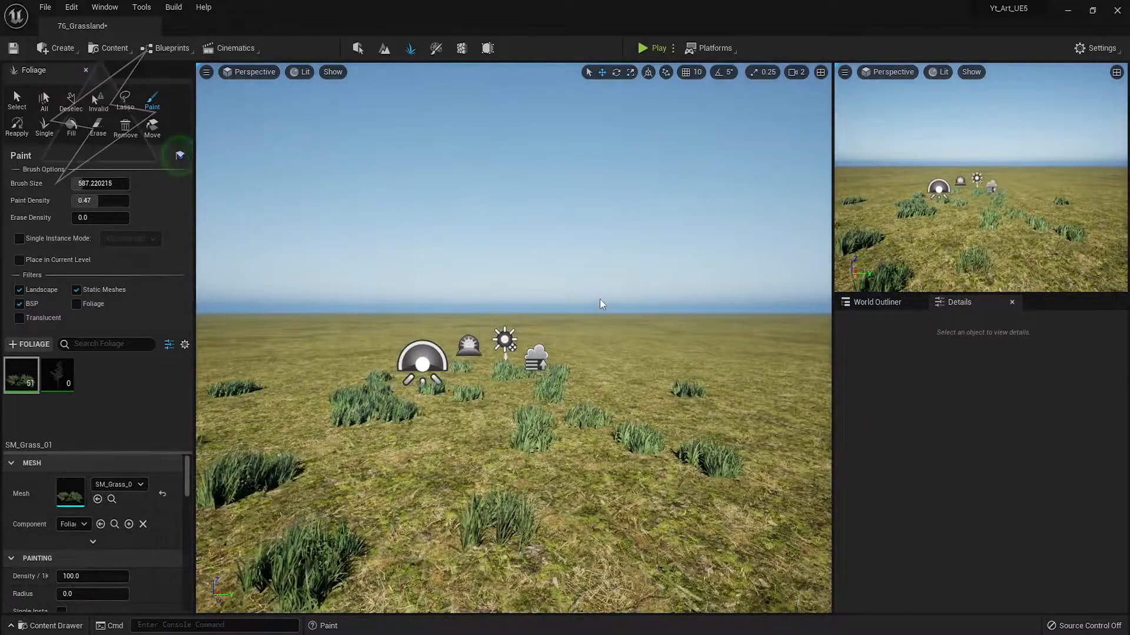
Undo the trial grass, set the SM_Grass_01 density to 200 and try a brush stroke across the ground
key("ctrl+z")
type("200")
key("Return")
mouse_move(412, 477)
left_mouse_down()
mouse_move(456, 406)
mouse_move(547, 365)
left_mouse_up()
key("ctrl+z")
Set the brush's paint density to 1.0 and paint grass around the light actors
left_click(101, 200)
type("1")
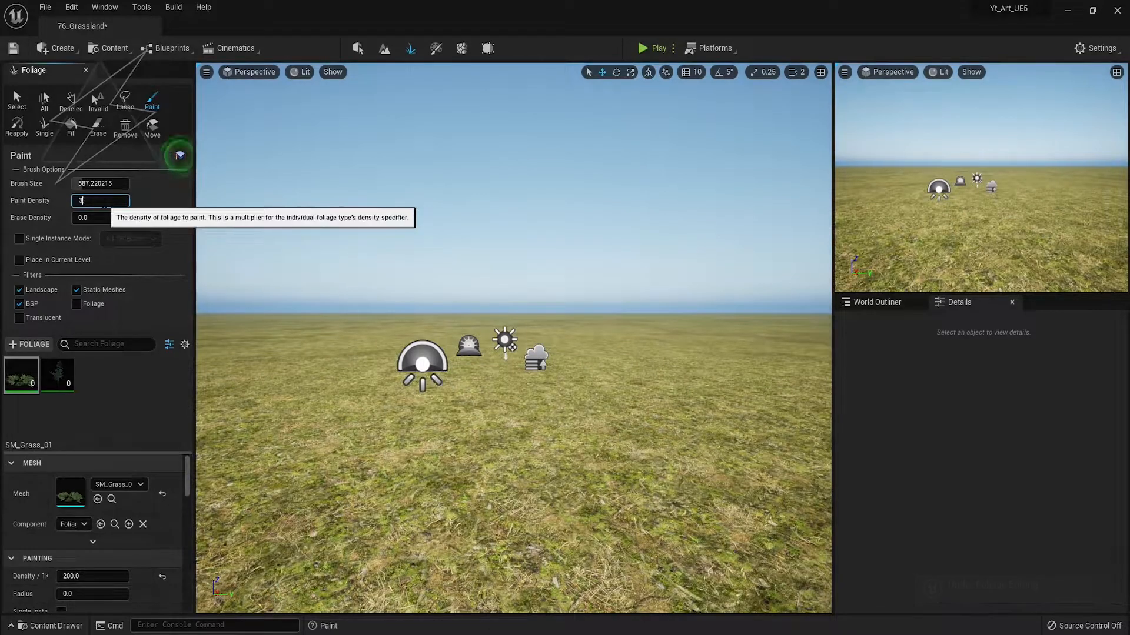
key("Return")
left_click(468, 453)
Set the SM_Grass_01 density to 100 and extend the painted grass across the middle distance
left_click_drag(82, 576, 124, 576)
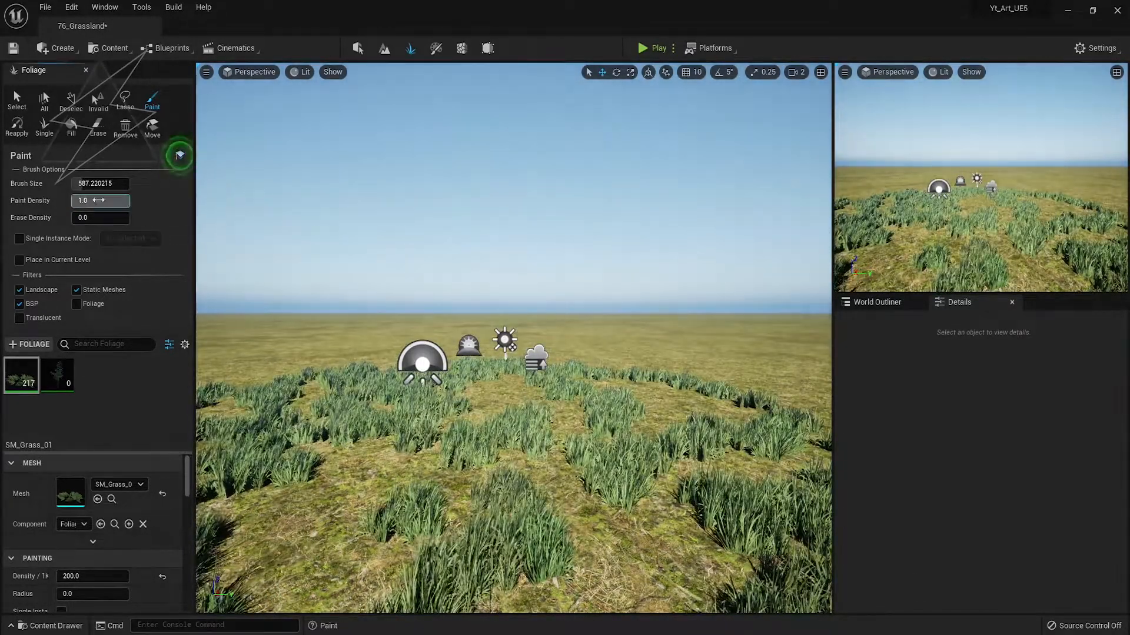
left_click(484, 389)
key("ctrl+z")
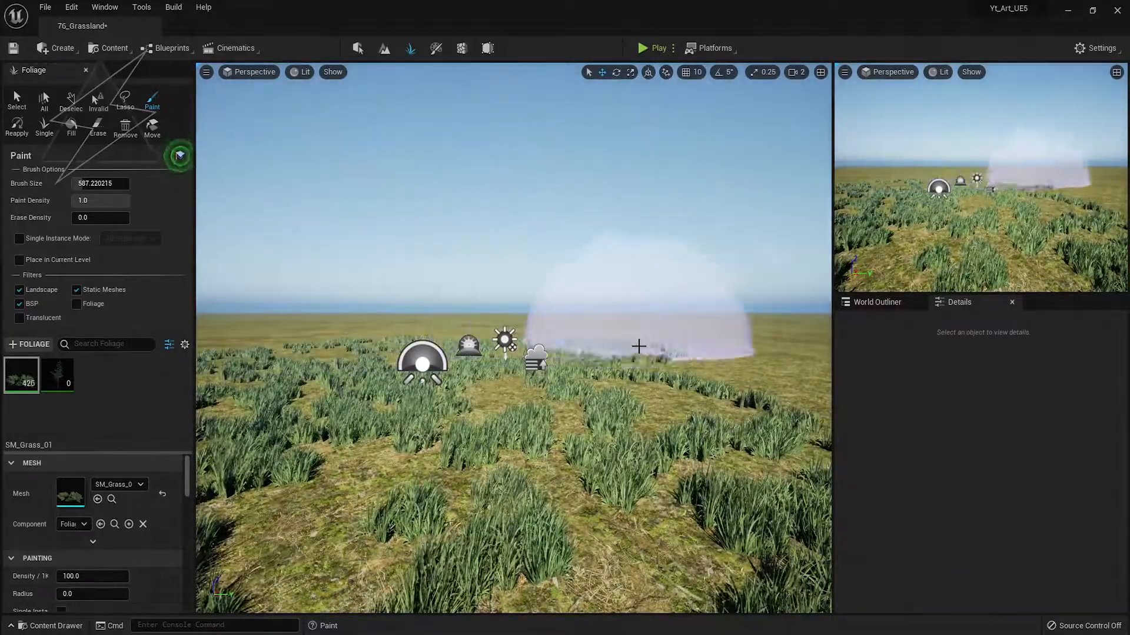
key("F11")
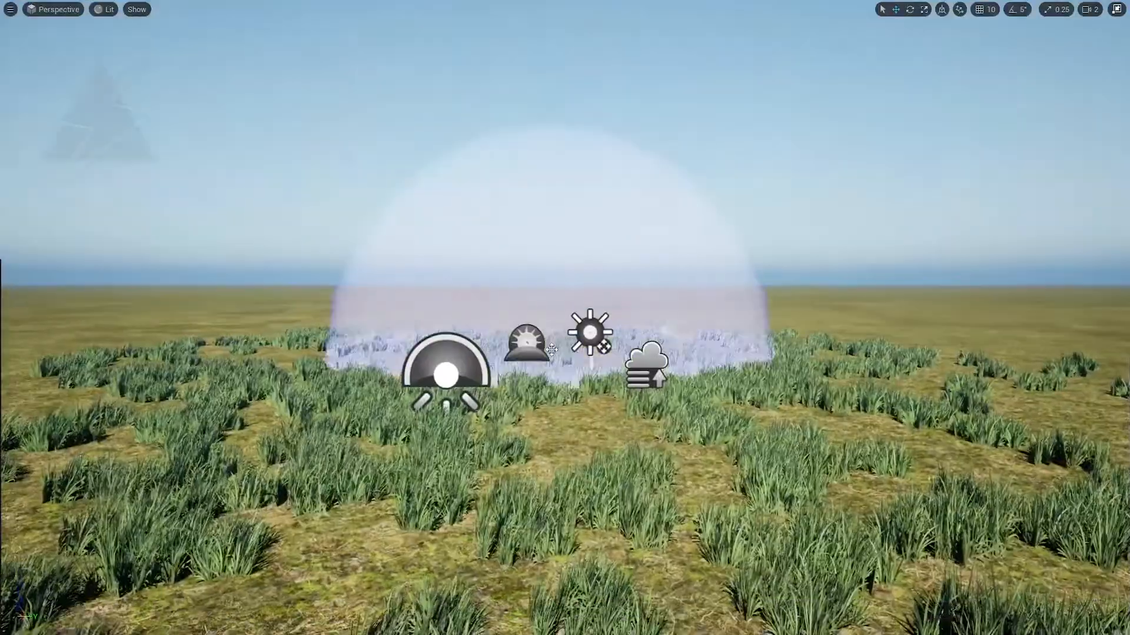
key("F11")
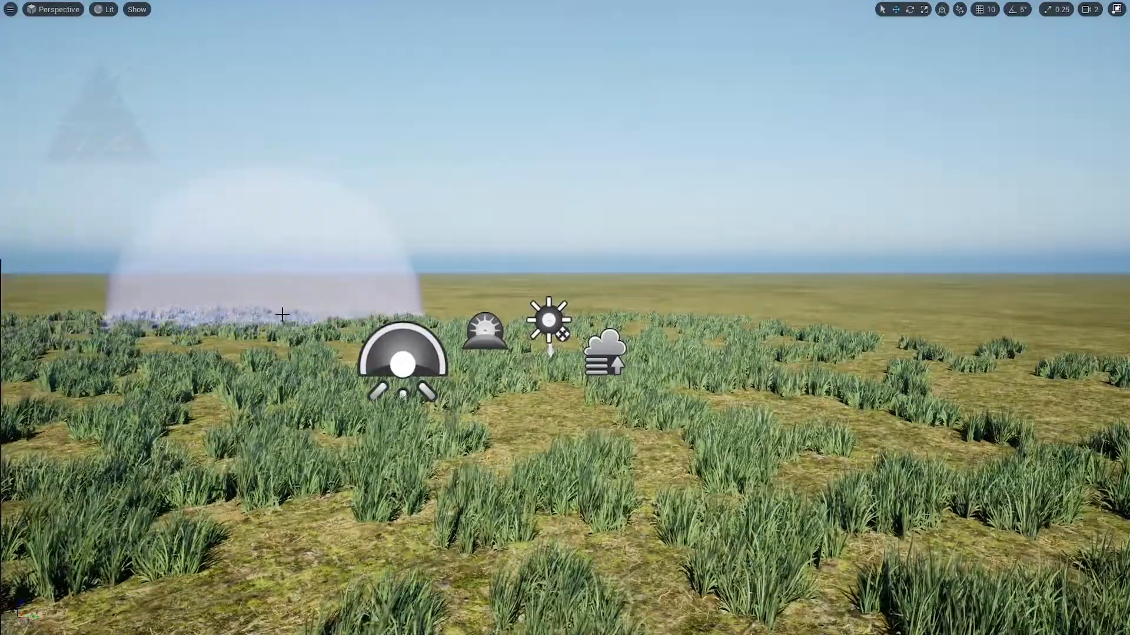
mouse_move(282, 315)
left_mouse_down()
mouse_move(1045, 323)
mouse_move(772, 298)
mouse_move(323, 307)
mouse_move(83, 298)
mouse_move(468, 303)
left_mouse_up()
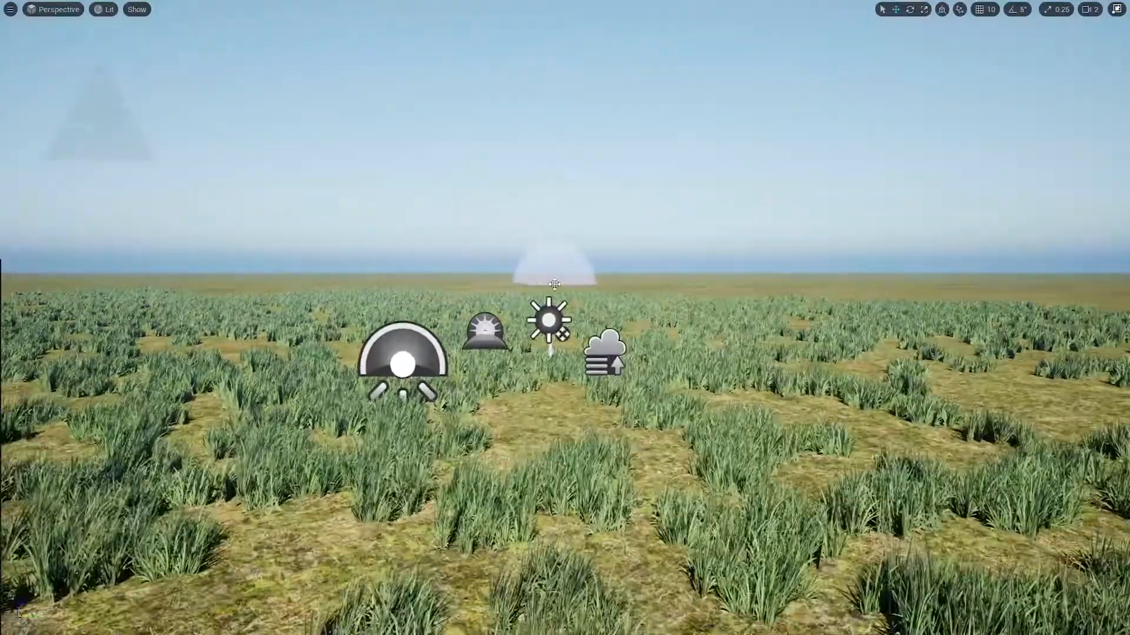
Raise the camera speed to 6 and paint grass over the farther ground from a higher viewpoint
left_click(1090, 10)
right_click_drag(803, 267, 803, 353)
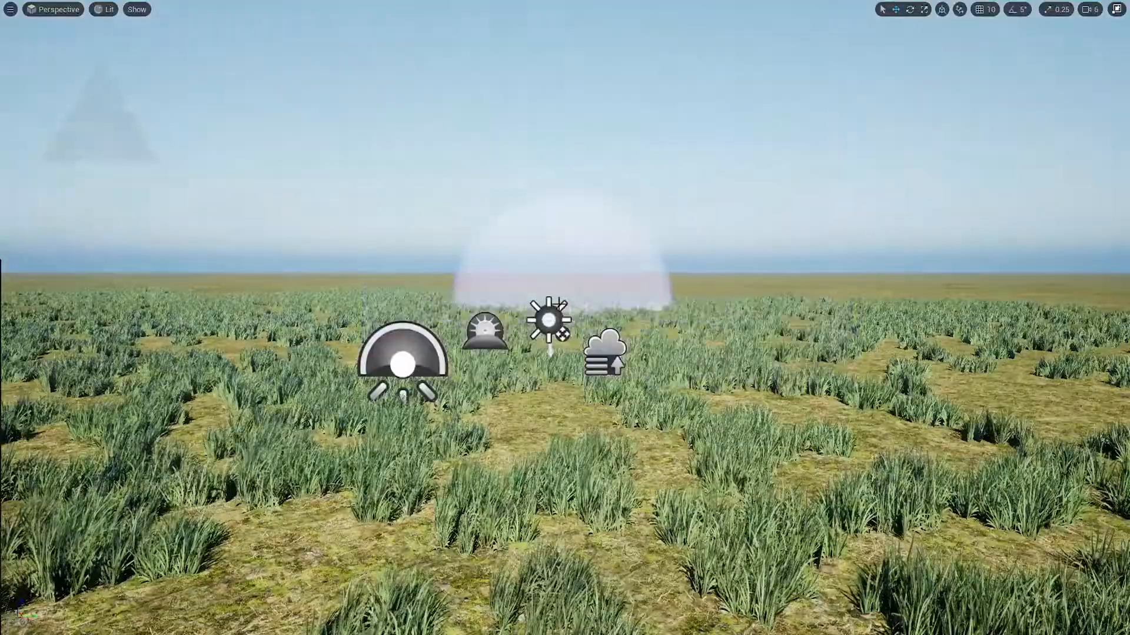
right_click_drag(559, 300, 527, 369)
mouse_move(255, 499)
left_mouse_down()
mouse_move(433, 464)
mouse_move(724, 465)
left_mouse_up()
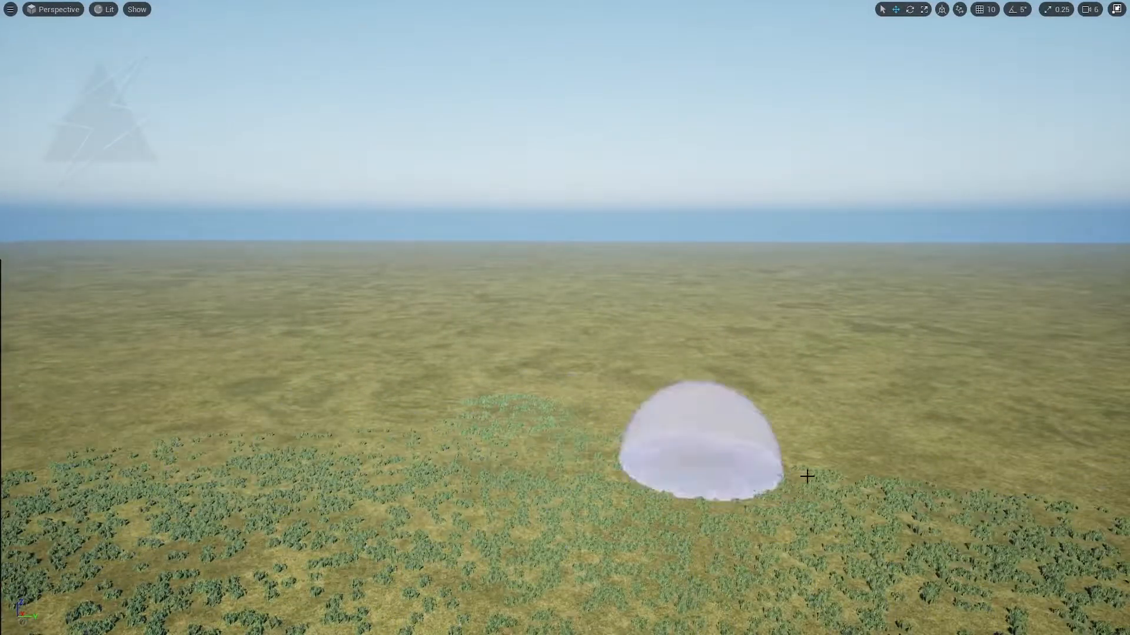
left_click_drag(581, 437, 588, 361)
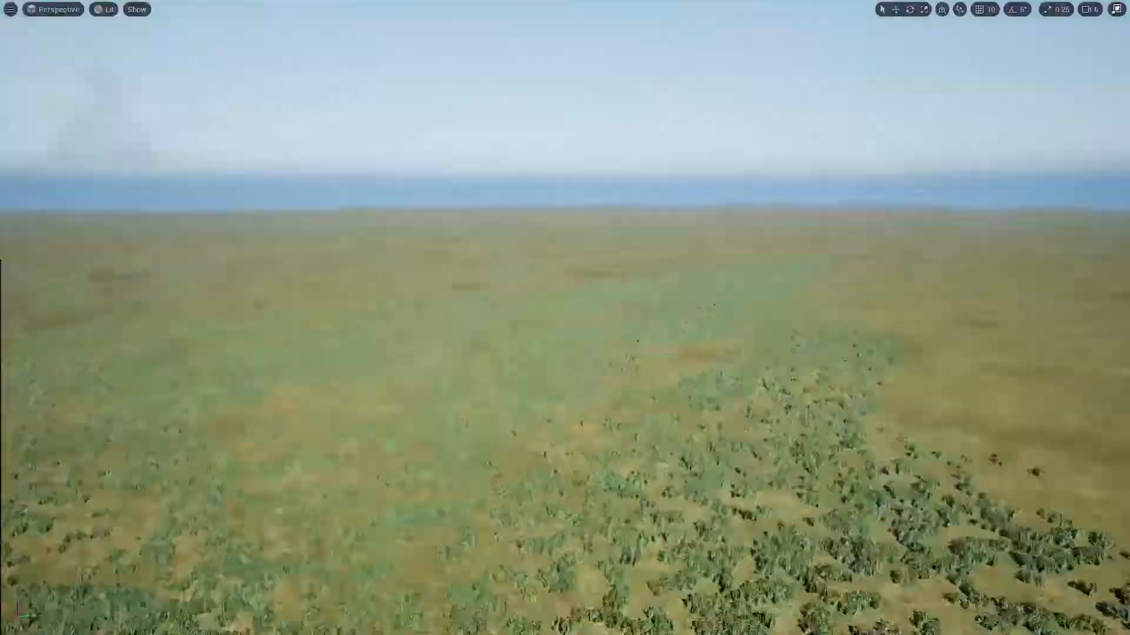
right_click_drag(973, 348, 1039, 348)
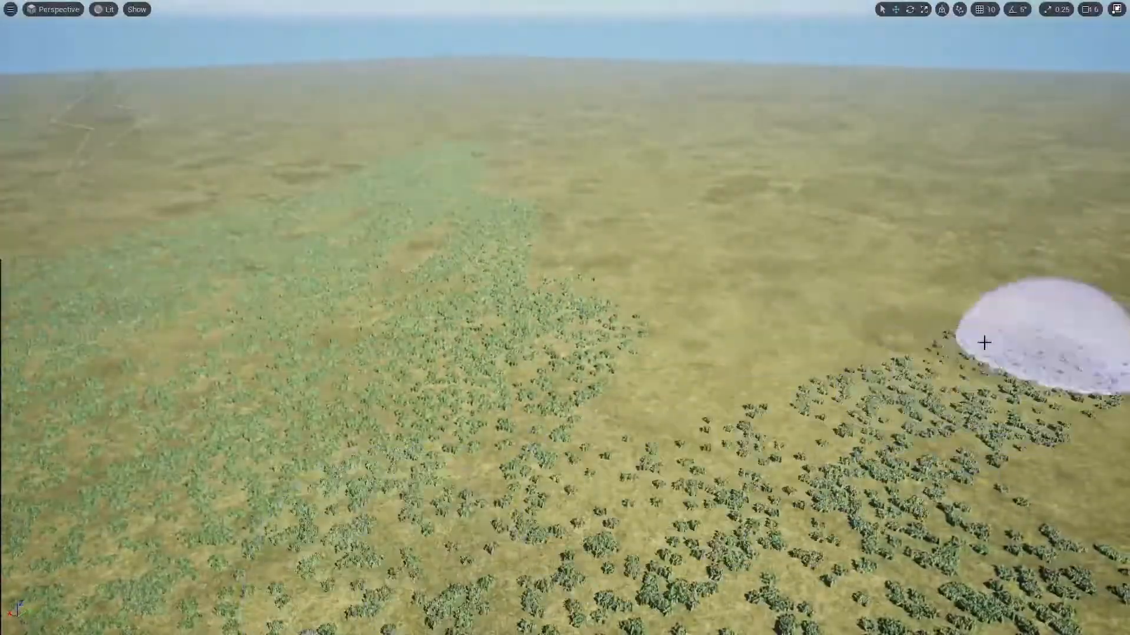
Extend the grass to the horizon with an enlarged brush and save the level
mouse_move(615, 270)
left_mouse_down()
mouse_move(958, 273)
mouse_move(374, 126)
left_mouse_up()
key("bracketright")
key("bracketright")
key("bracketright")
key("bracketright")
key("bracketright")
key("bracketright")
key("bracketright")
key("bracketright")
mouse_move(374, 126)
right_mouse_down()
mouse_move(645, 186)
mouse_move(589, 129)
right_mouse_up()
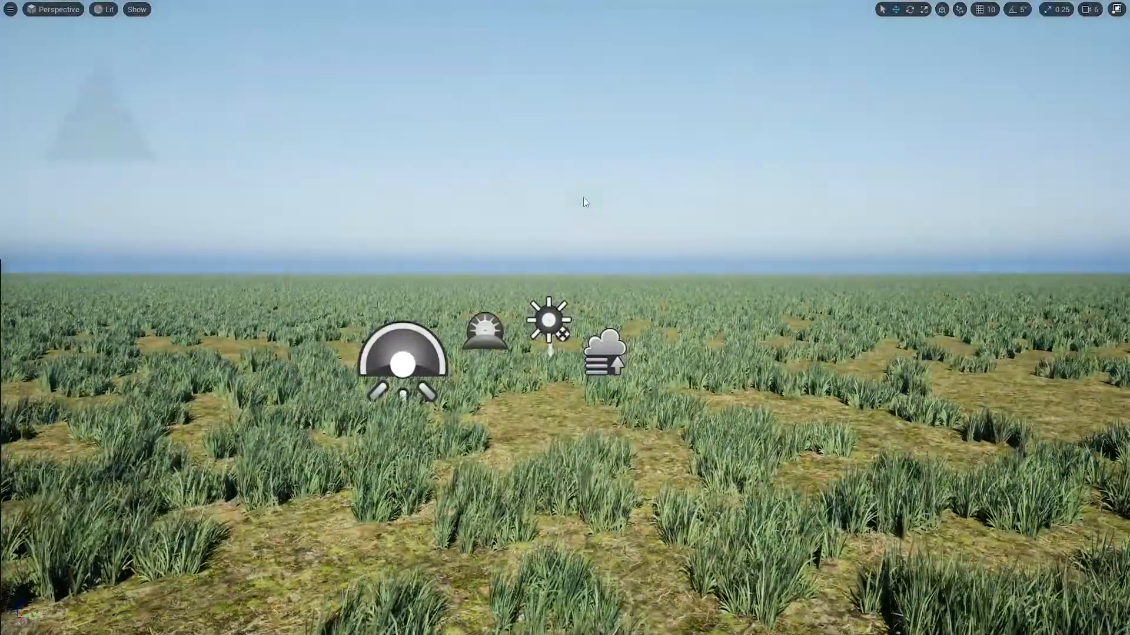
key("F11")
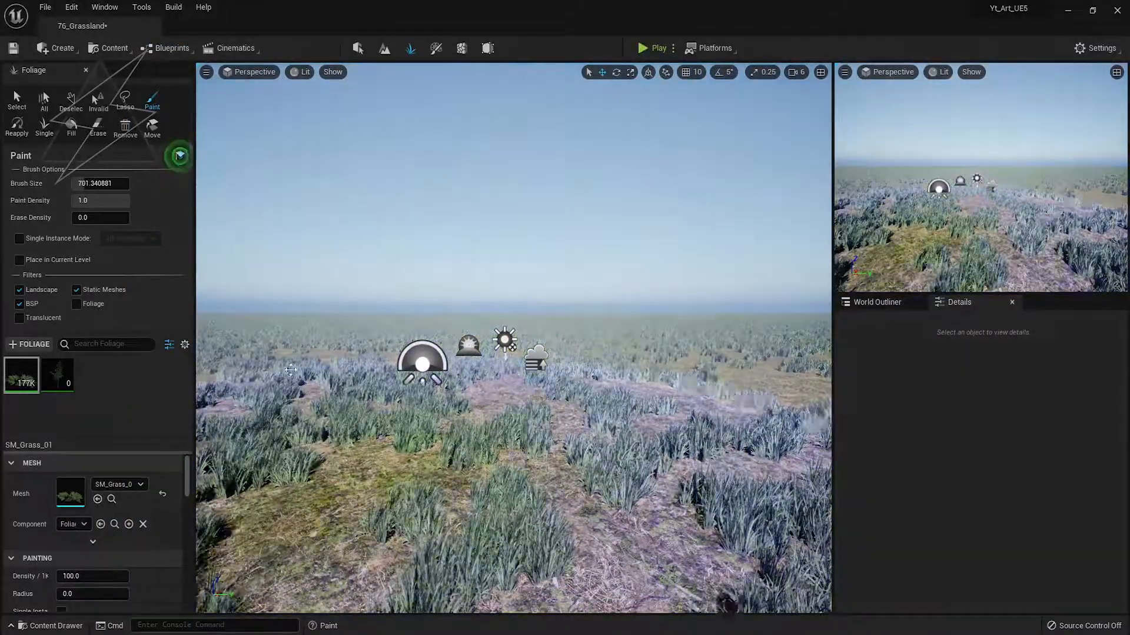
key("shift+1")
key("ctrl+s")
Run the console command foliage.ForceLOD 0
type("folo")
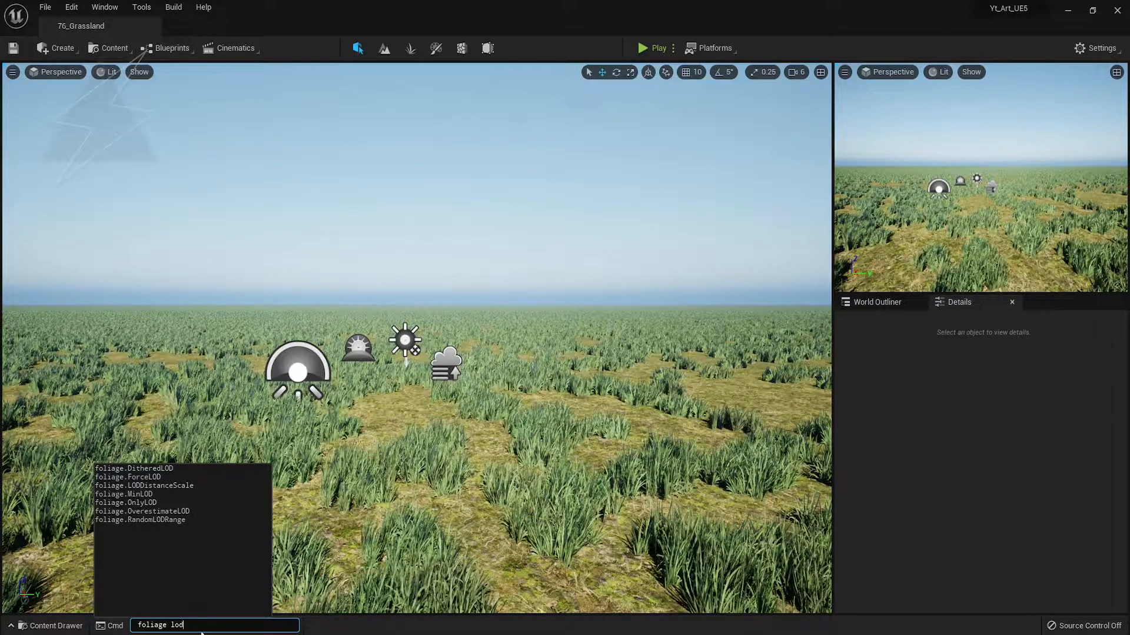
key("BackSpace")
key("BackSpace")
key("BackSpace")
type("force")
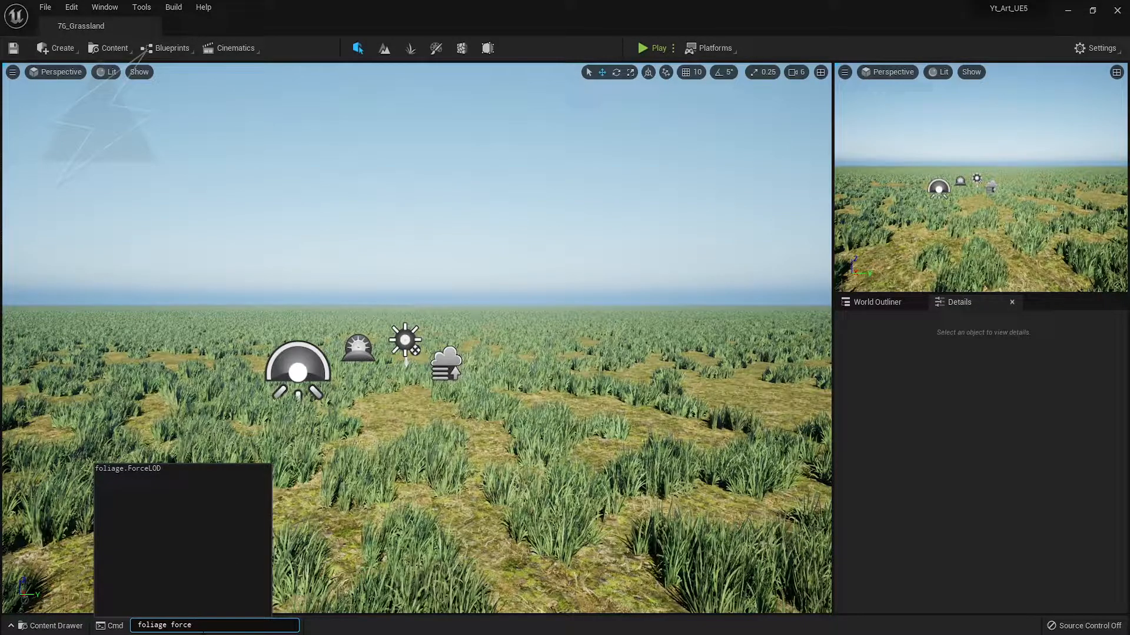
left_click(169, 472)
type("0")
key("Return")
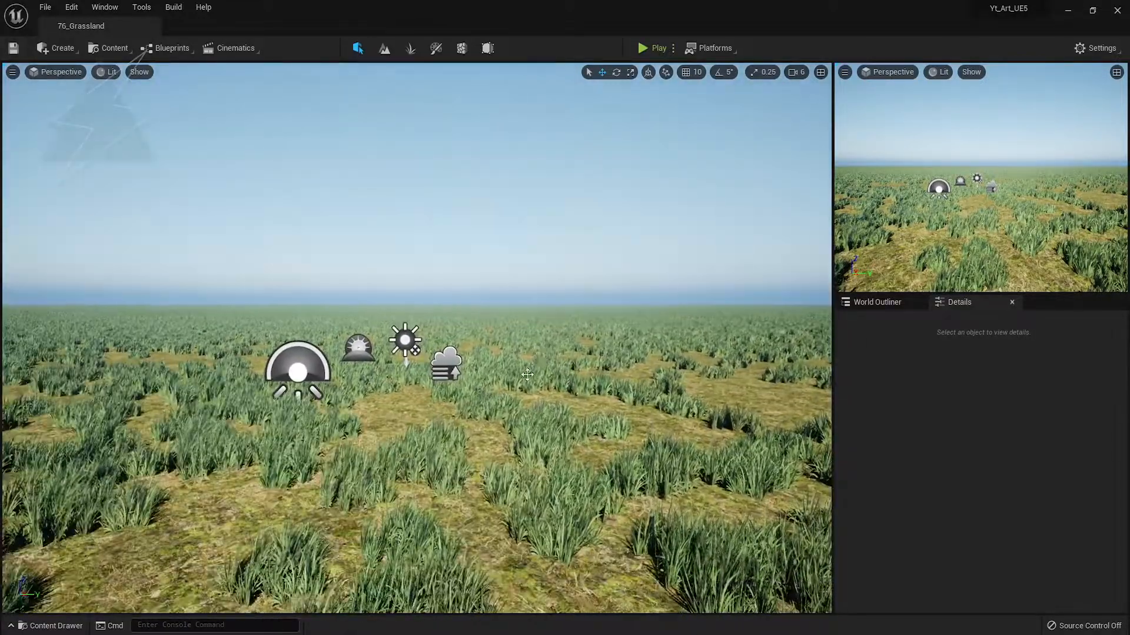
Reduce the foliage brush size to about 49 and fill the bare patches in the foreground with more grass
key("shift+3")
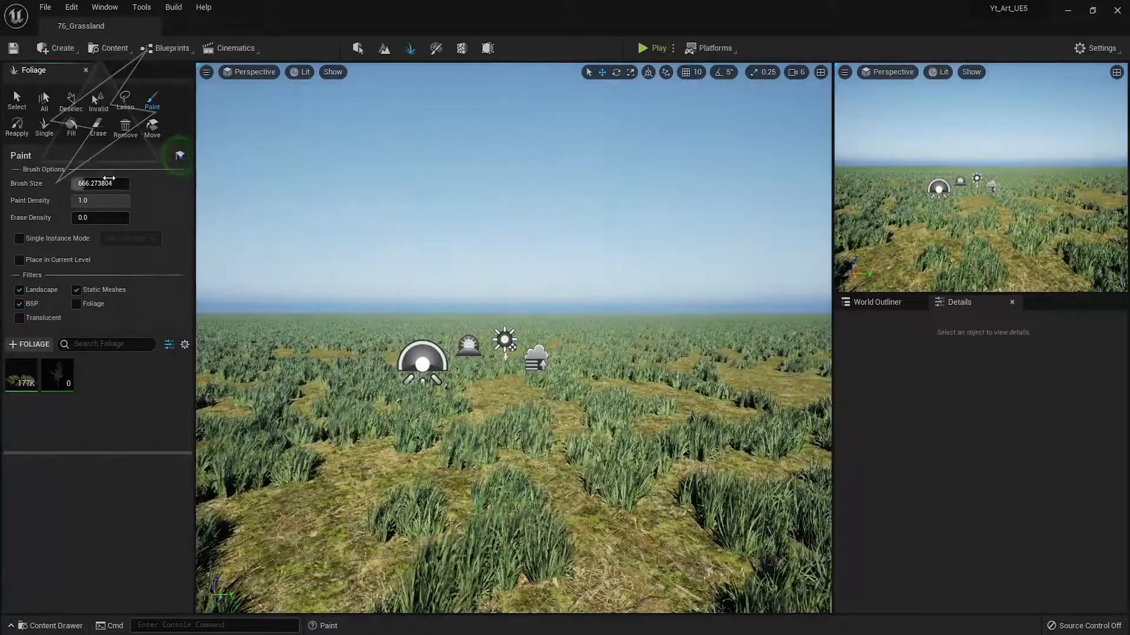
left_click(100, 183)
type("0.0")
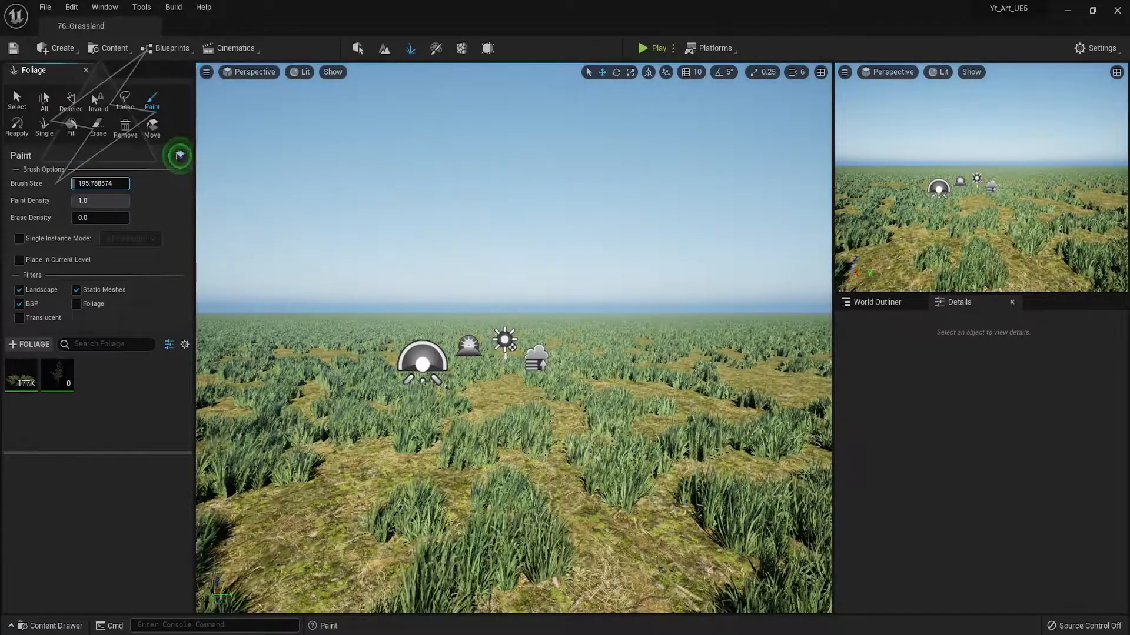
left_click_drag(73, 184, 76, 183)
left_click(342, 492)
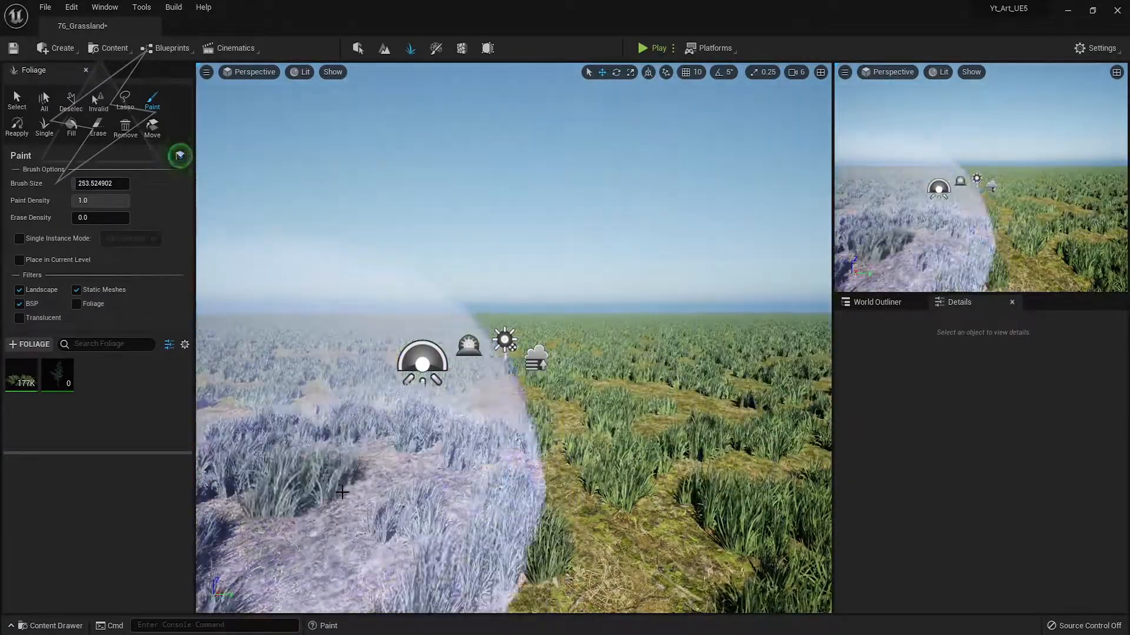
key("bracketleft")
key("bracketleft")
key("bracketleft")
key("bracketleft")
key("bracketleft")
key("bracketleft")
key("bracketleft")
key("bracketleft")
key("bracketleft")
key("bracketleft")
key("bracketleft")
key("bracketleft")
key("bracketleft")
key("bracketleft")
key("bracketleft")
key("bracketleft")
key("bracketleft")
key("bracketleft")
key("bracketleft")
key("bracketleft")
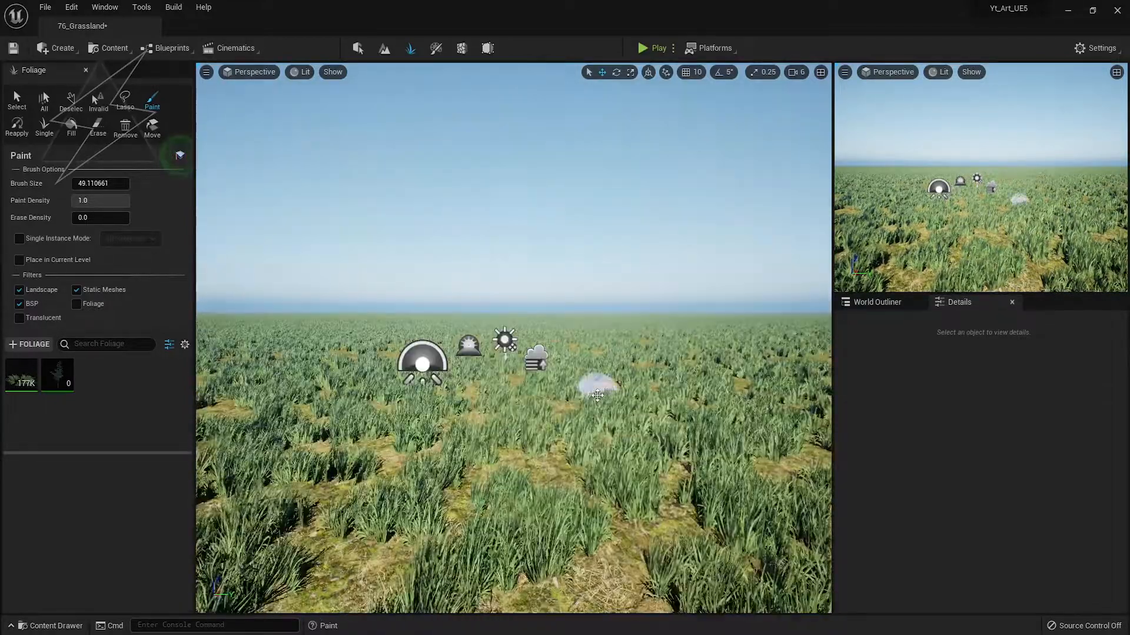
key("F11")
key("F11")
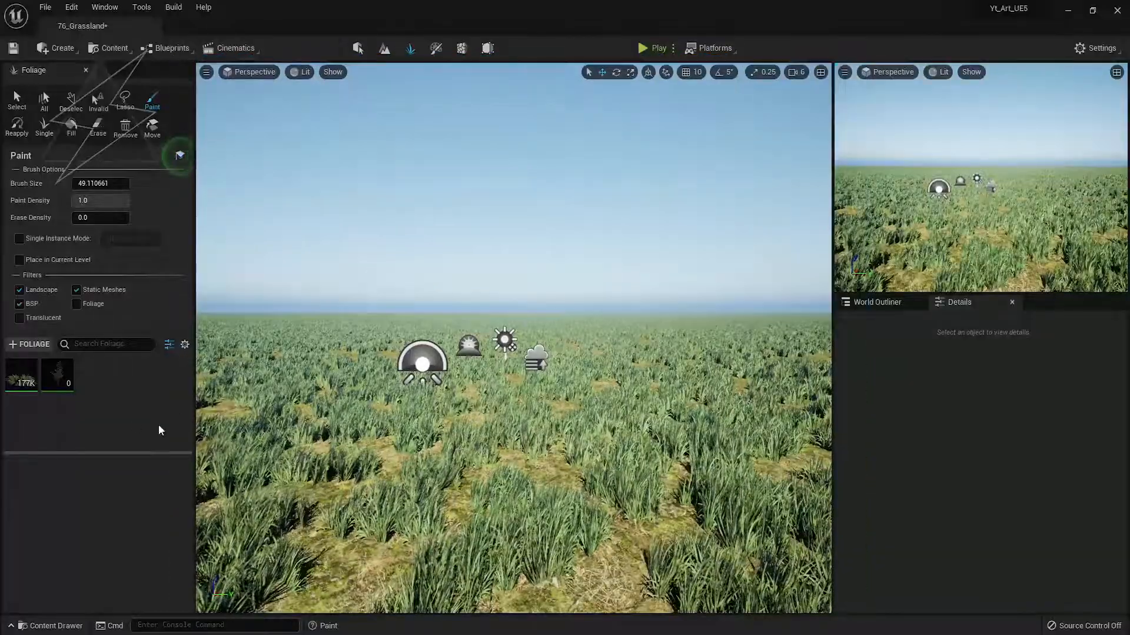
Place one SM_Poplar_tree_02 in the grass beyond the Sky Light and try another with the Single tool
left_click(58, 375)
left_click(237, 344)
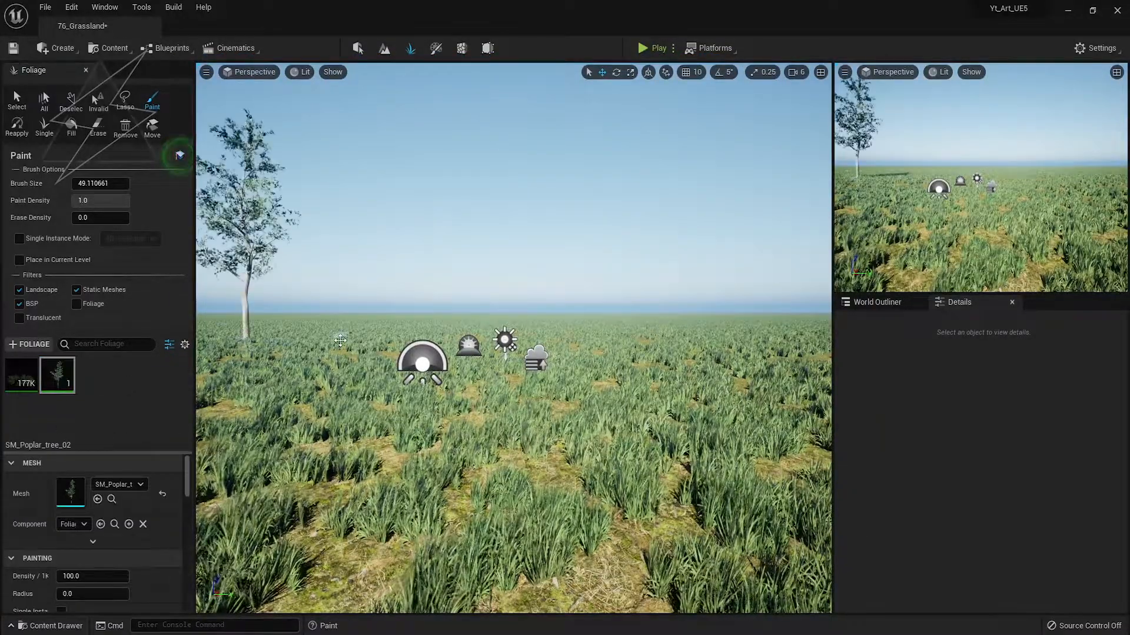
left_click(44, 127)
left_click(276, 333)
key("ctrl+z")
key("F11")
right_click_drag(203, 323, 202, 319)
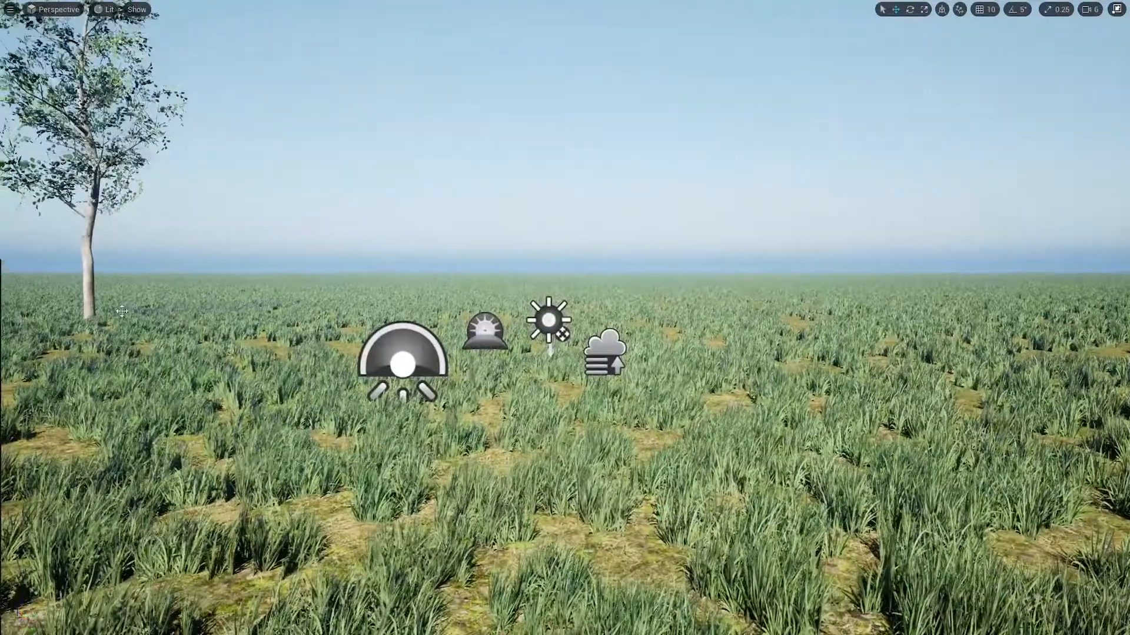
Place nine more SM_Poplar_tree_02 trees: a cluster around the first one and a small distant group near the horizon
left_click(160, 306)
left_click(119, 286)
left_click(47, 287)
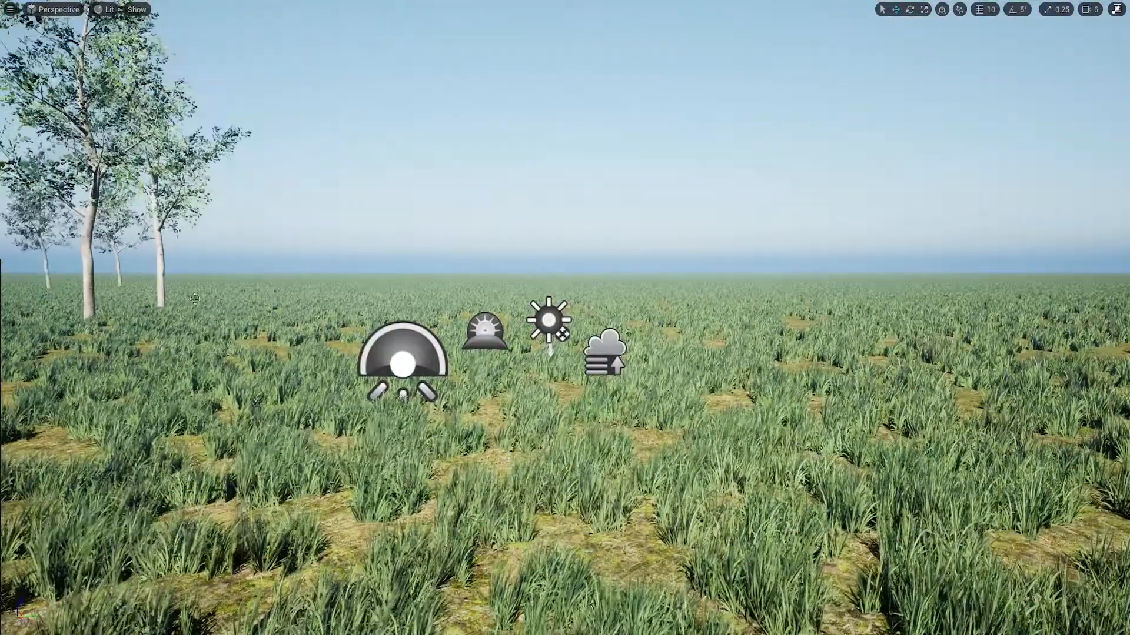
left_click(264, 300)
left_click(225, 289)
left_click(412, 270)
left_click(440, 271)
left_click(474, 271)
left_click(503, 271)
key("F11")
Add SM_Poplar_tree_05_Optimised to the foliage types and place five of these trees beyond the light actors, spaced along the horizon
left_click(152, 100)
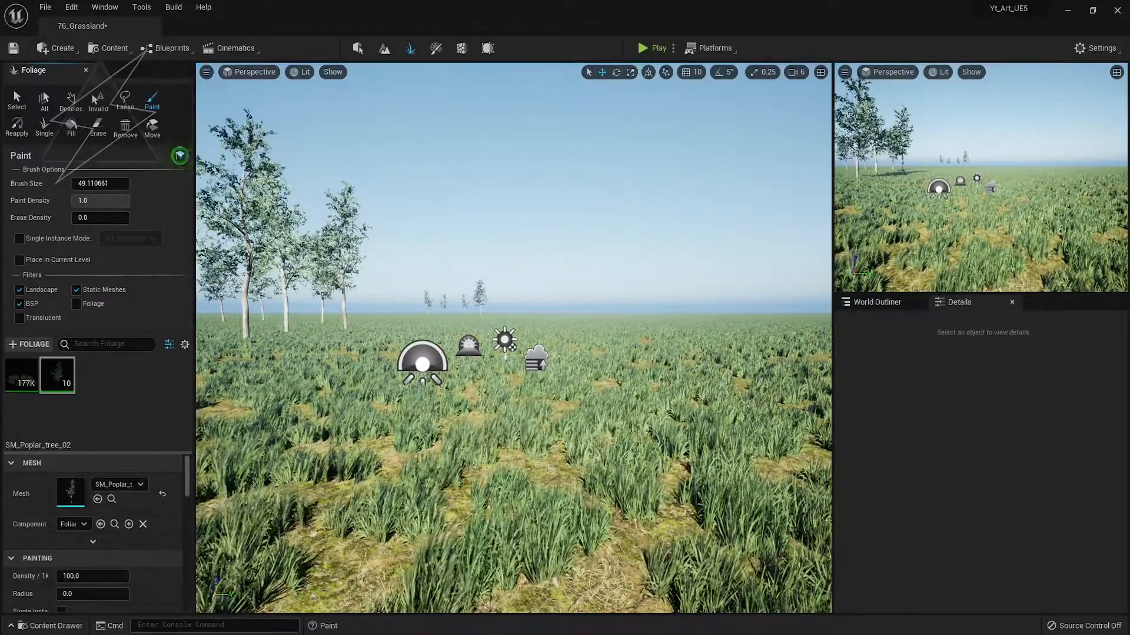
left_click_drag(1, 406, 84, 401)
left_click(93, 375)
left_click(538, 320)
left_click(592, 318)
left_click(675, 314)
left_click(723, 314)
left_click(777, 313)
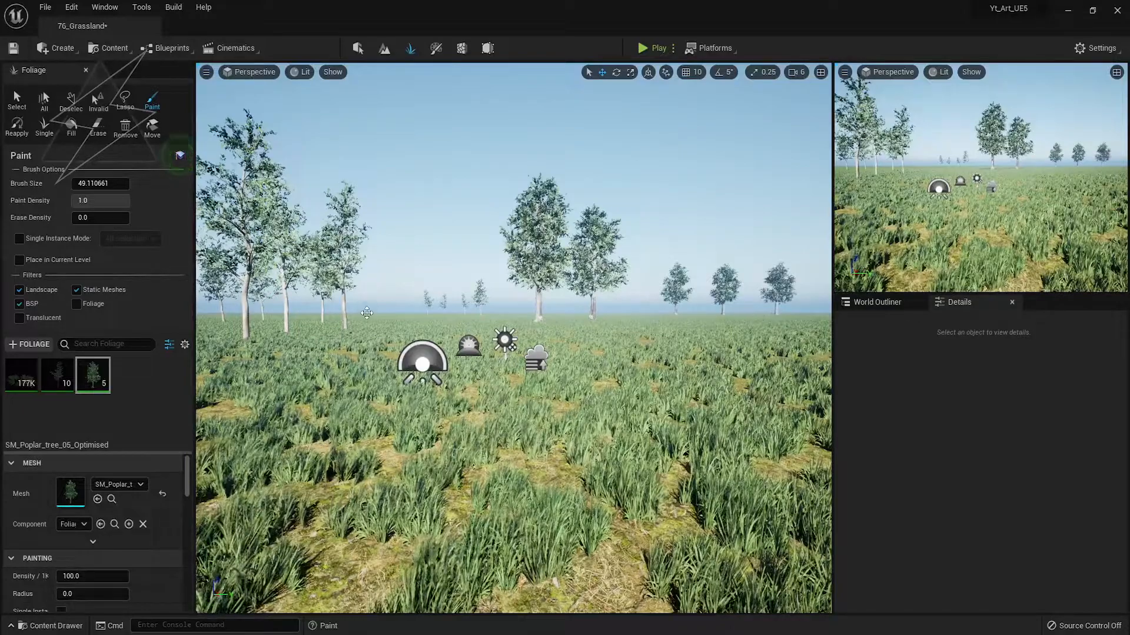
Fill the gaps in the tree line with seven more SM_Poplar_tree_05_Optimised trees and save the level
left_click(372, 318)
left_click(305, 319)
left_click(305, 319)
left_click(442, 315)
left_click(510, 319)
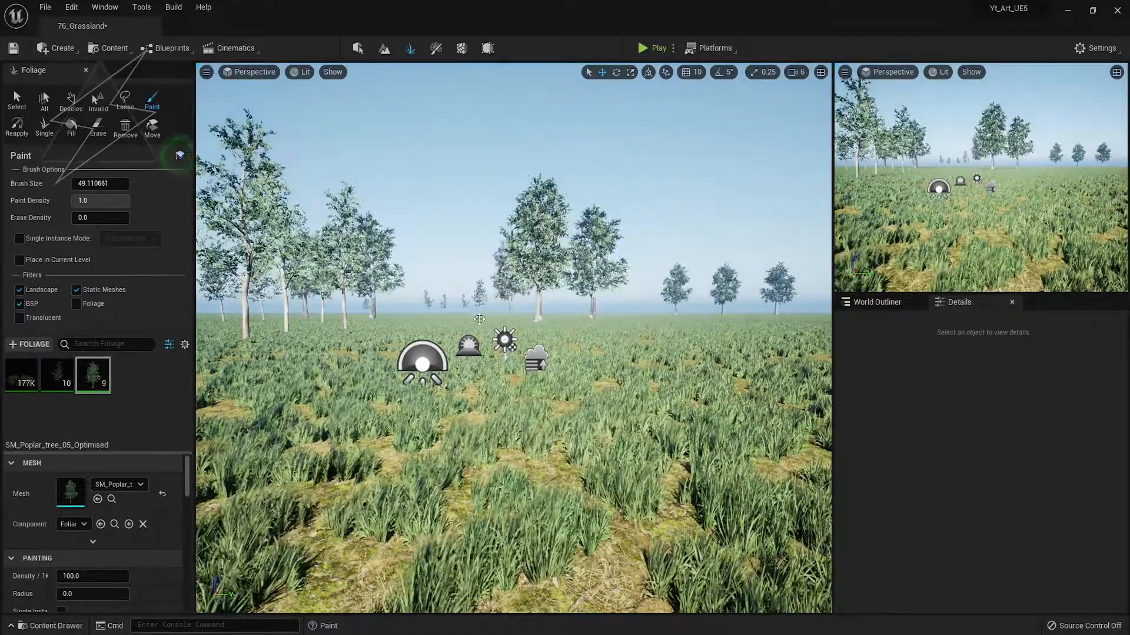
left_click(644, 314)
left_click(818, 312)
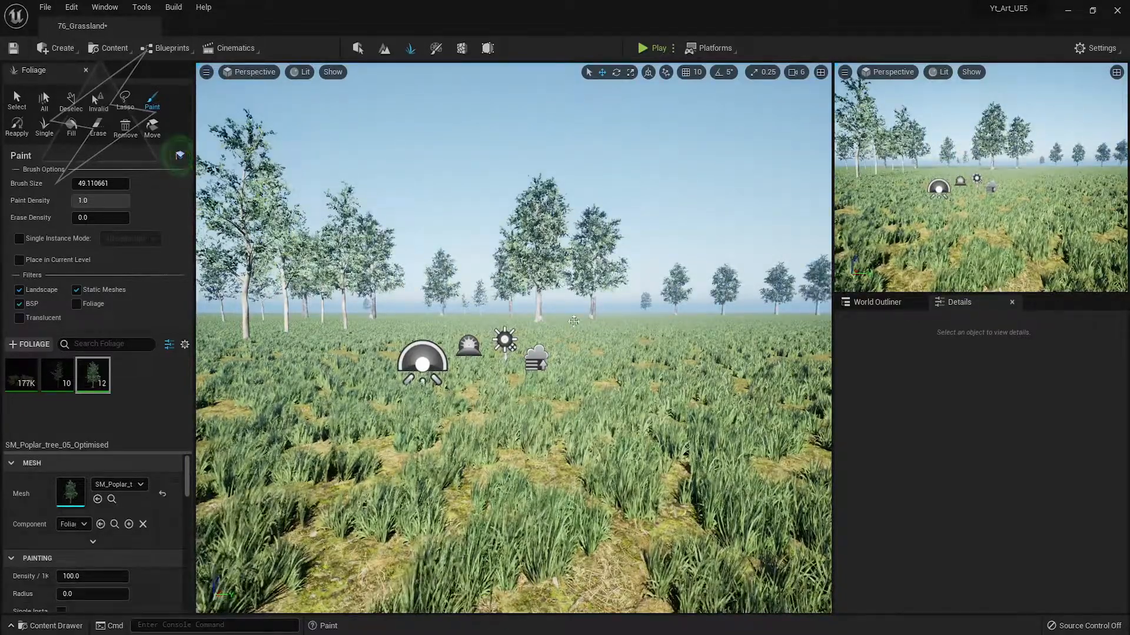
left_click(358, 49)
right_click_drag(443, 312, 430, 353)
key("ctrl+s")
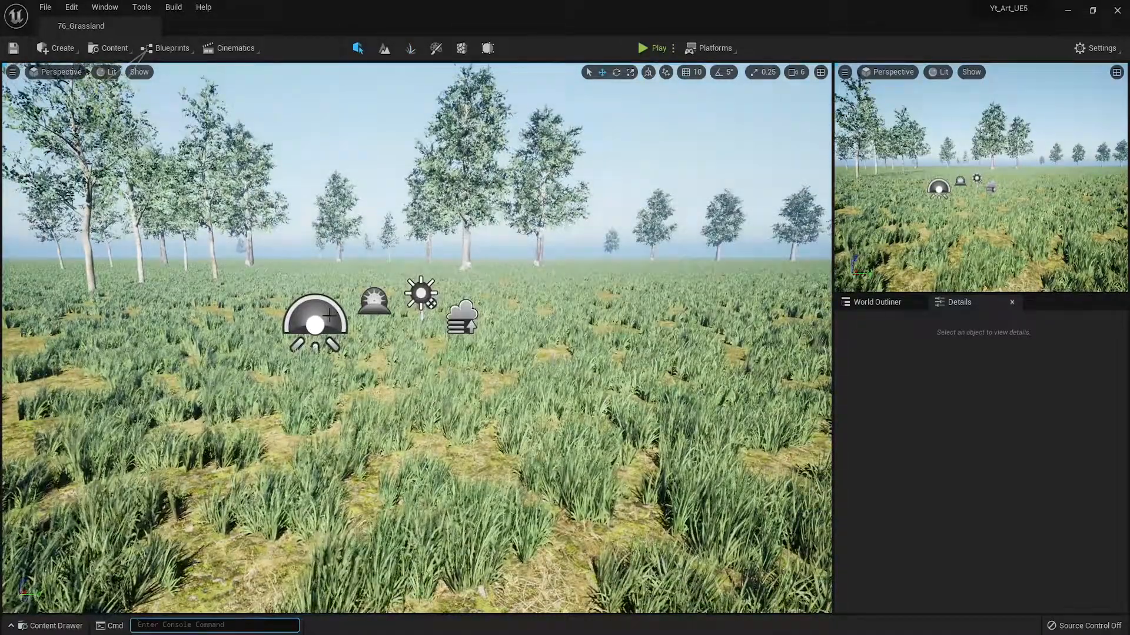
Select and delete two of the crowded foliage trees in the cluster beyond the Sky Light
left_click(411, 49)
left_click(71, 377)
left_click(17, 100)
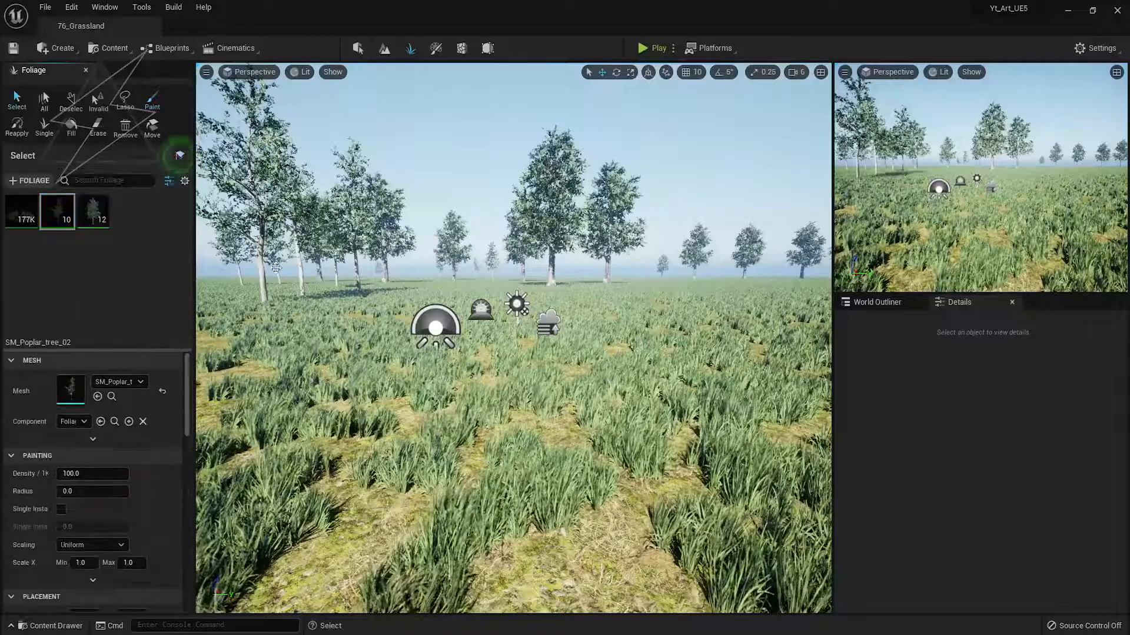
left_click(44, 100)
left_click(355, 260)
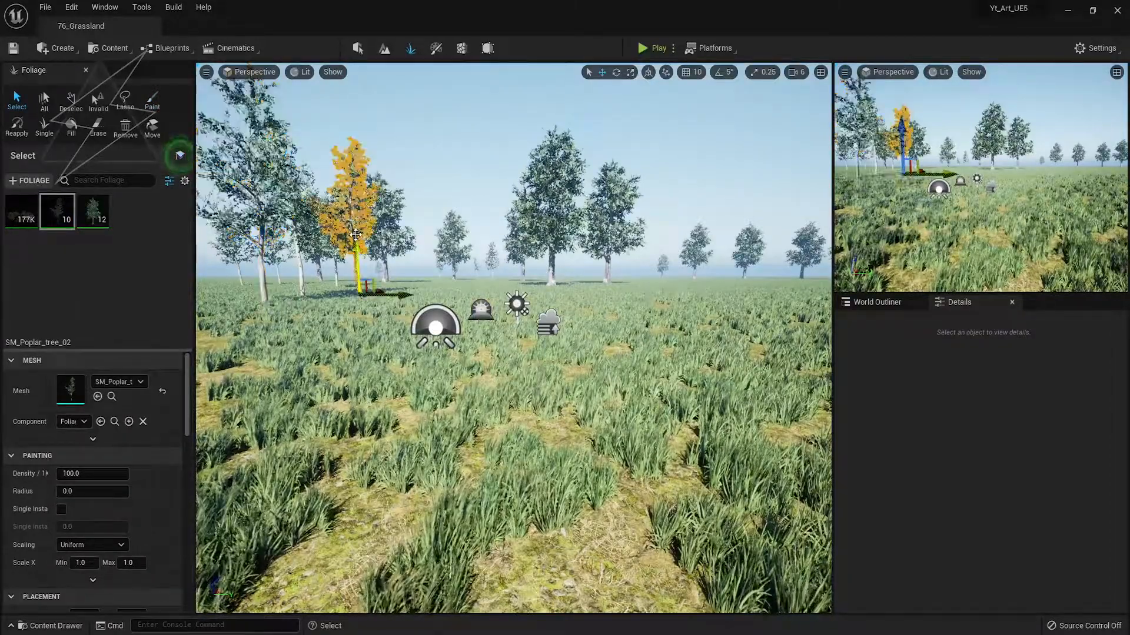
key("Delete")
left_click(320, 267)
key("Delete")
Shift two of the remaining trees in the dense cluster sideways, away from the Sky Light, and deselect
left_click(263, 269)
left_click_drag(295, 297, 258, 302)
left_click(301, 259)
left_click_drag(334, 297, 324, 298)
left_click(419, 148)
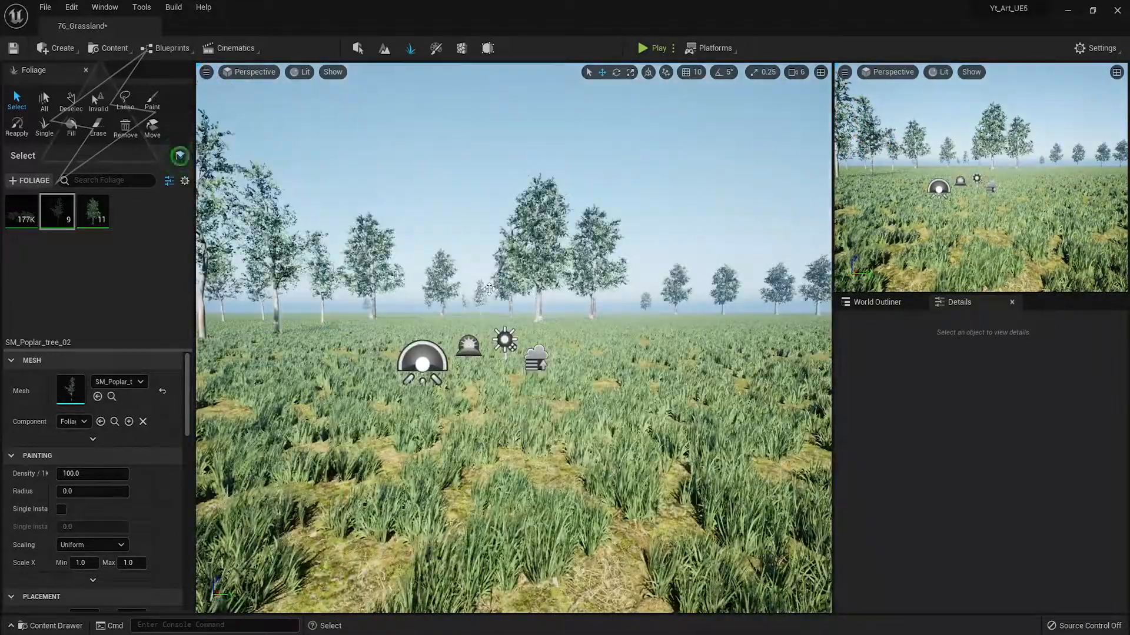
Save the level in selection mode and start a full build including lighting
key("ctrl+s")
key("shift+1")
right_click_drag(480, 267, 454, 241)
left_click(412, 299)
key("Escape")
key("ctrl+s")
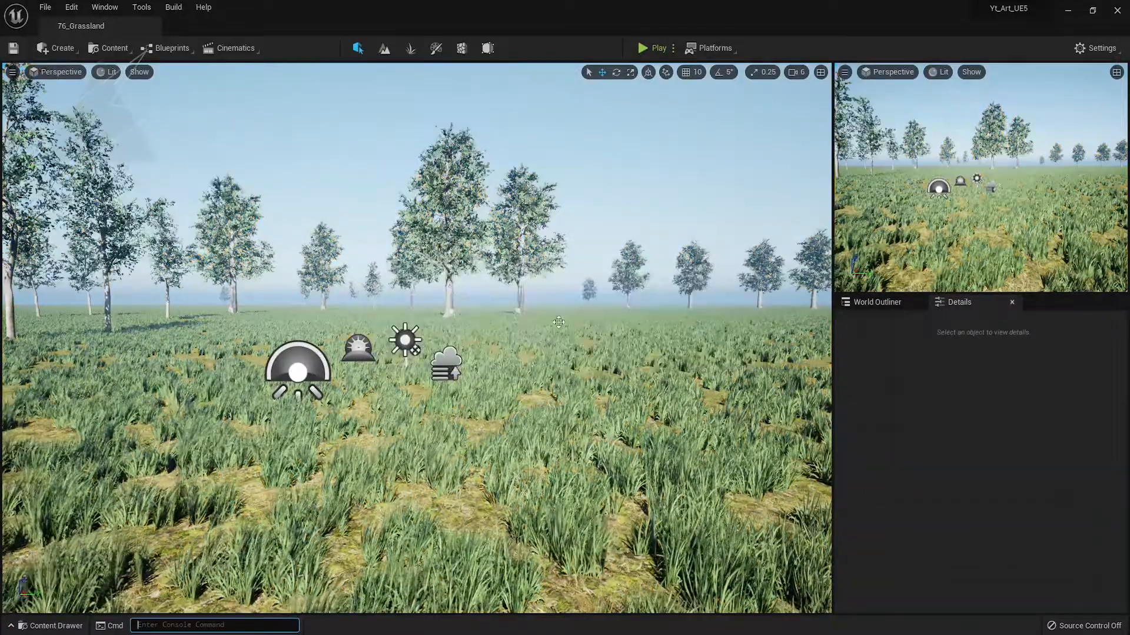
left_click(174, 7)
left_click(217, 47)
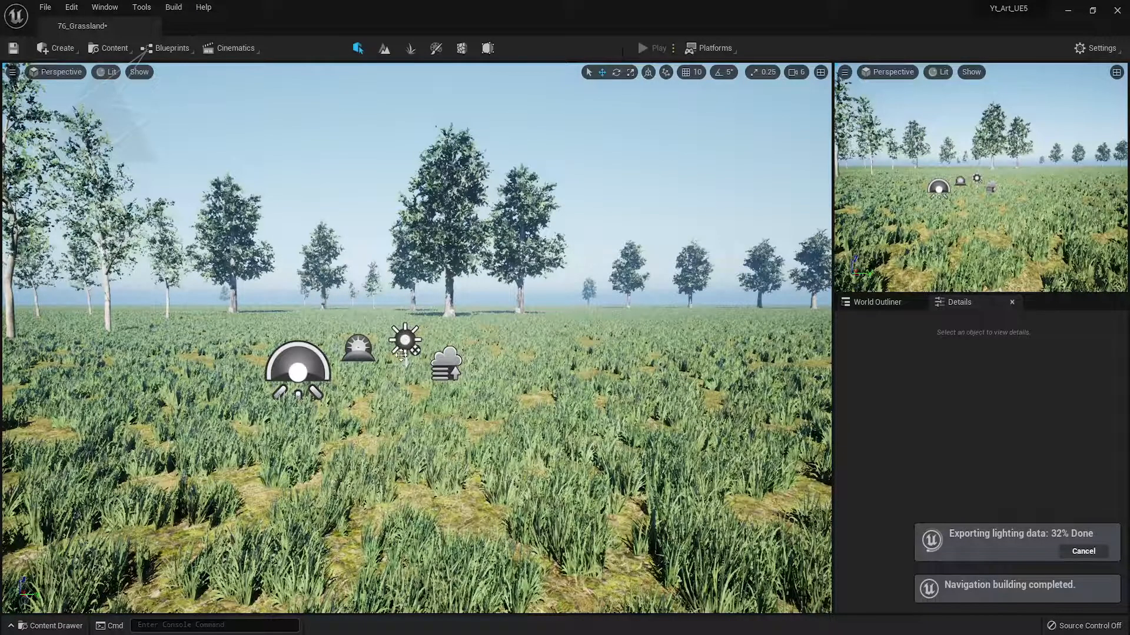
right_click(475, 335)
left_click(355, 176)
right_click_drag(520, 333, 366, 276)
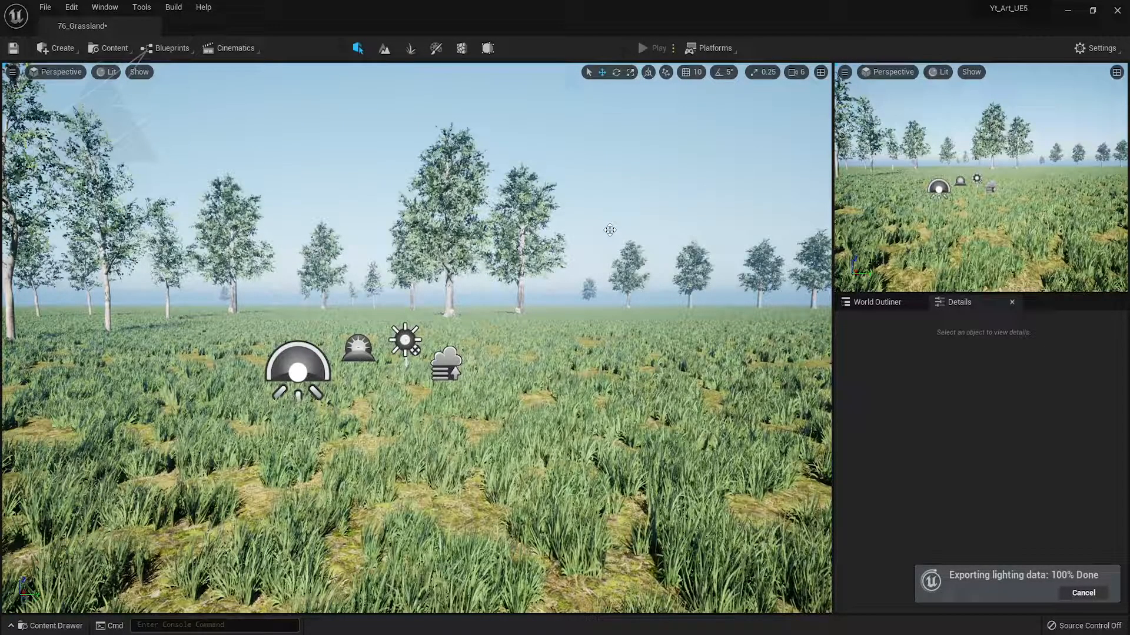
right_click_drag(312, 248, 326, 242)
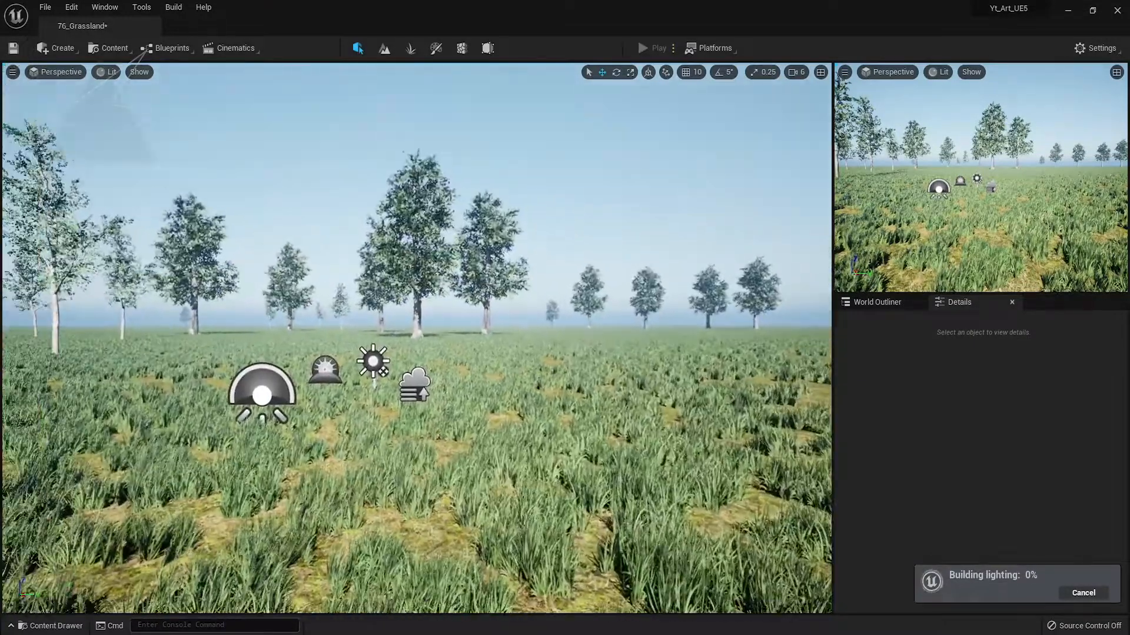
key("1")
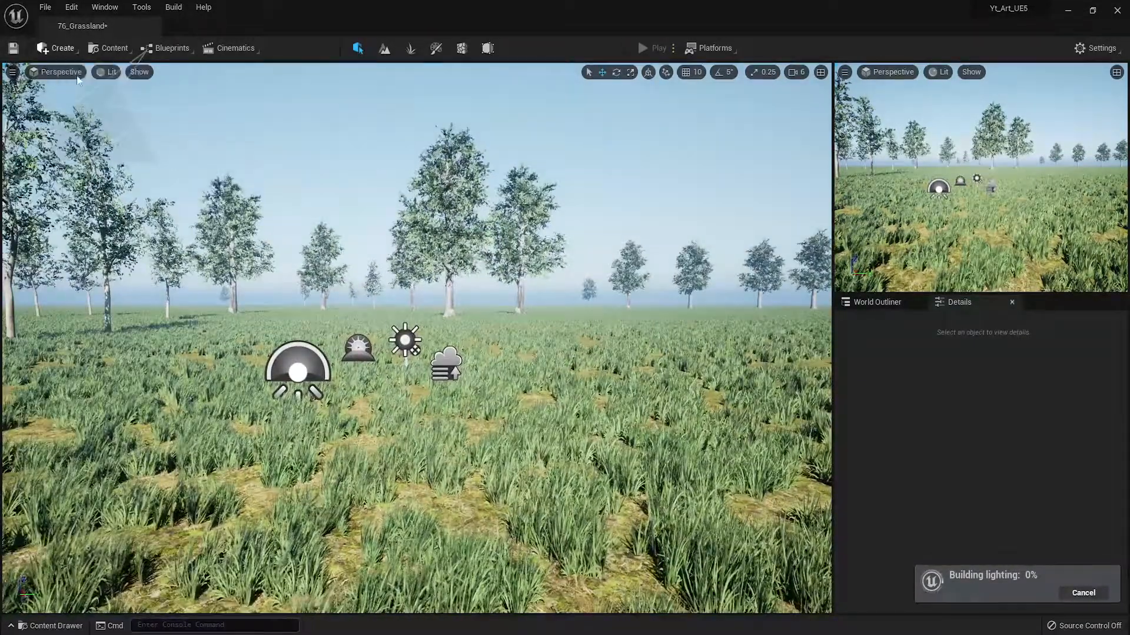
Add a Volumetric Cloud to the level
left_click(62, 51)
mouse_move(88, 123)
left_click(223, 154)
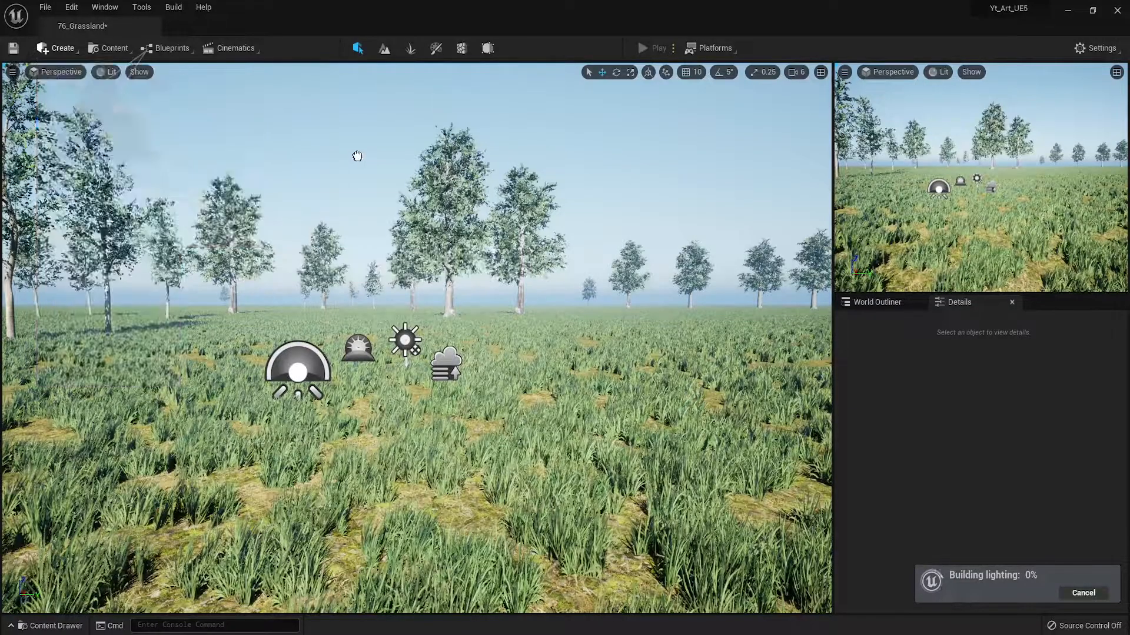
key("Escape")
Set the ExponentialHeightFog's fog density to 0 and raise its fog height falloff to about 1.06
left_click(908, 382)
left_click(960, 303)
scroll(963, 454, "up", 6)
left_click_drag(945, 526, 915, 526)
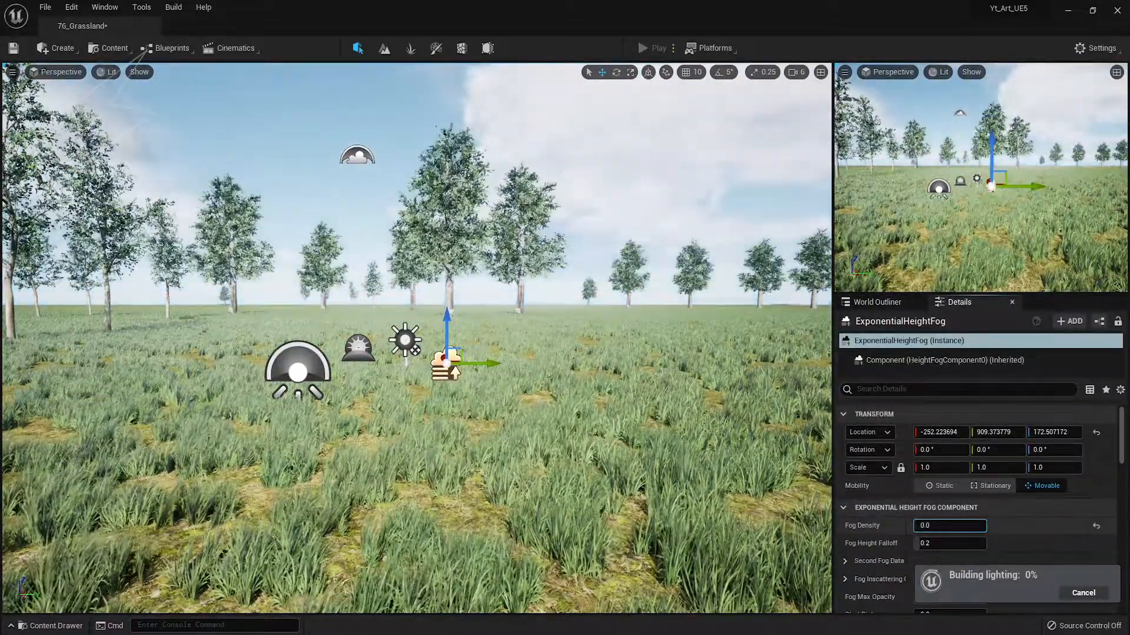
scroll(891, 466, "down", 2)
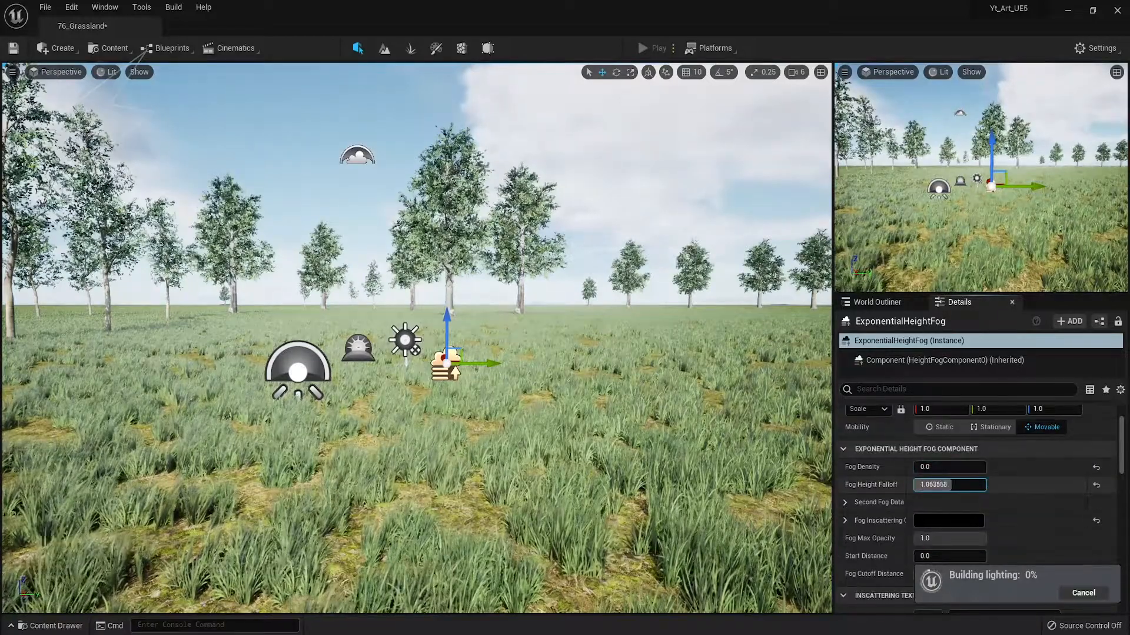
Try SLS Specified Cubemap as the SkyLight's source type with the HDRI_Epic_Courtyard_Daylight cubemap
left_click(877, 302)
left_click(896, 429)
left_click(950, 303)
left_click(932, 427)
left_click(941, 442)
left_click(993, 449)
left_click(1006, 272)
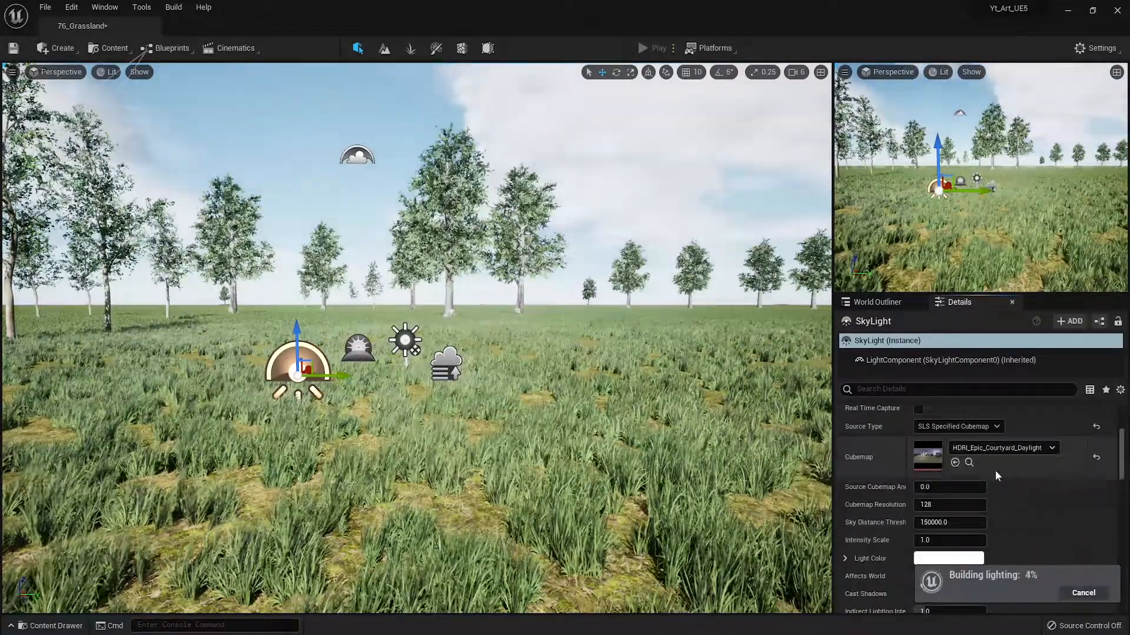
Try the T_FakeReflections, T_SecondReflection_mkt and TC_HDR01 cubemaps on the SkyLight
left_click(988, 450)
left_click(996, 356)
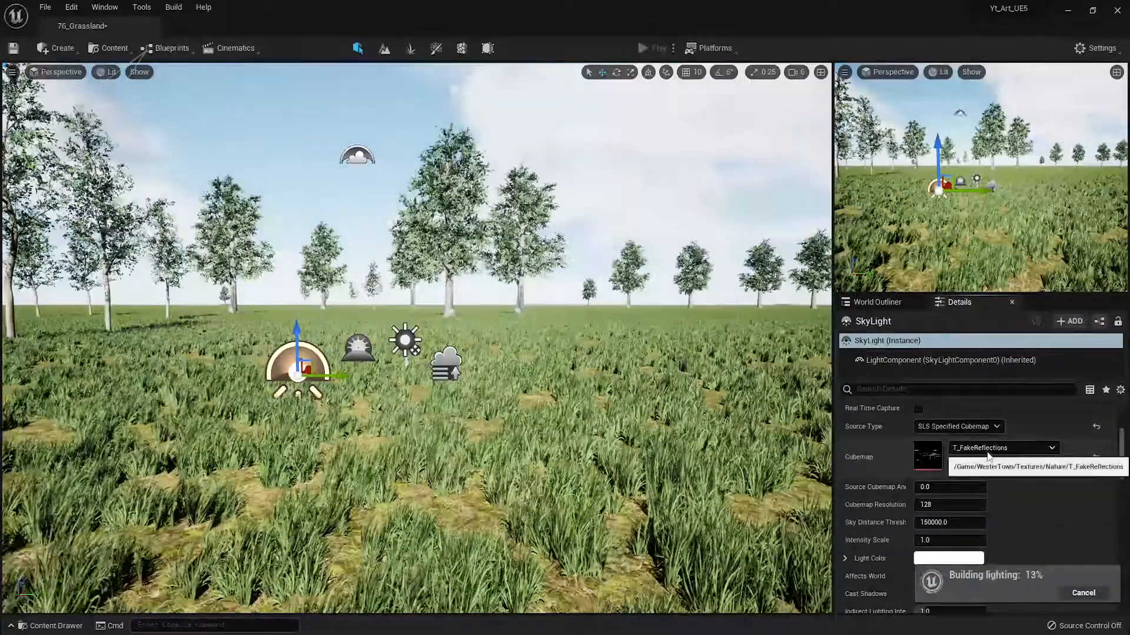
left_click(988, 450)
left_click(1000, 353)
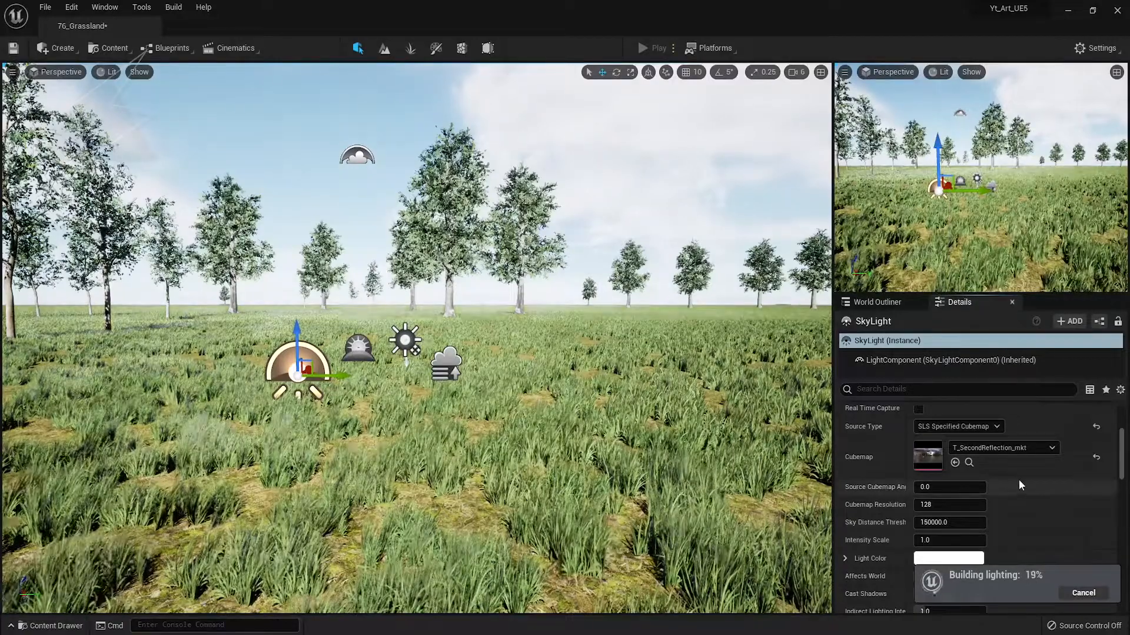
left_click(1003, 448)
left_click(995, 360)
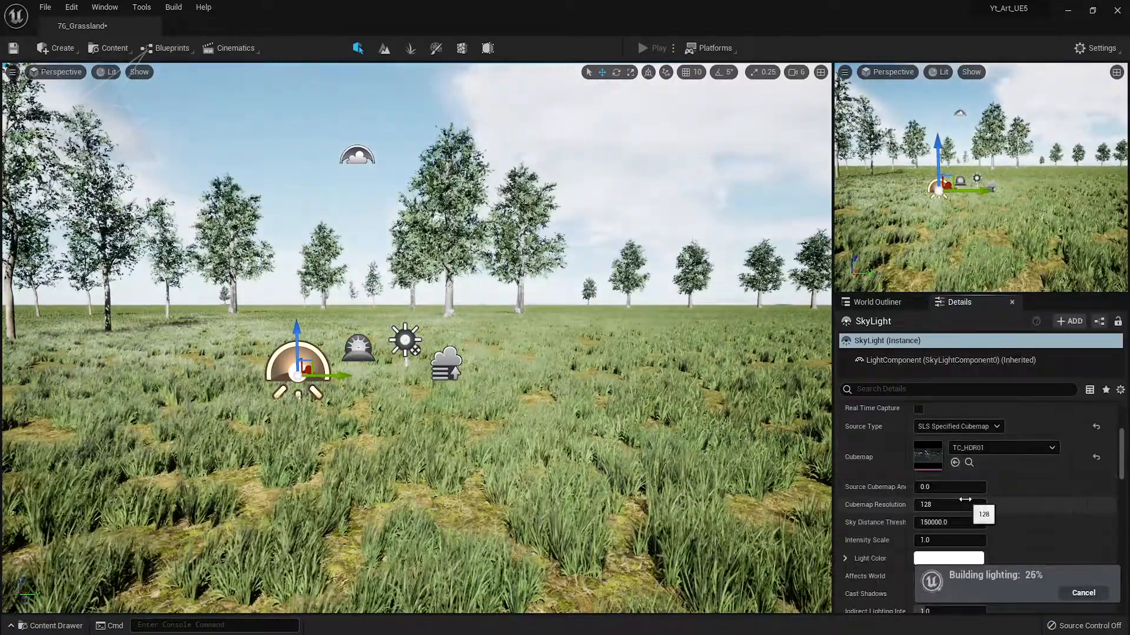
Set the SkyLight's source type to SLS Captured Scene and enable Real Time Capture
left_click(957, 427)
left_click(935, 439)
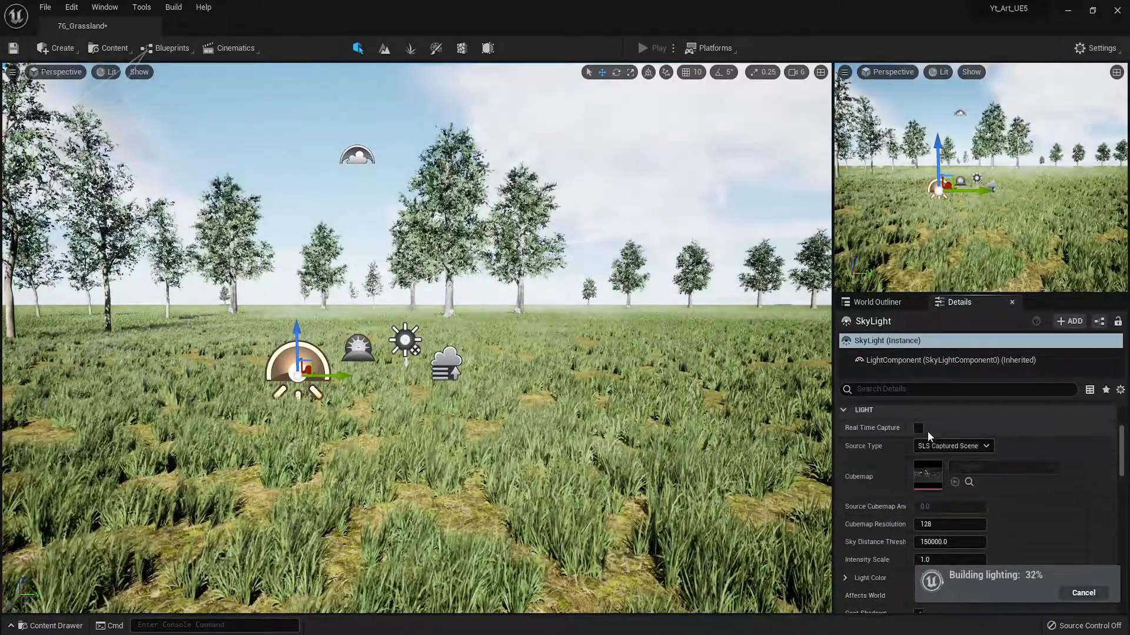
left_click(918, 428)
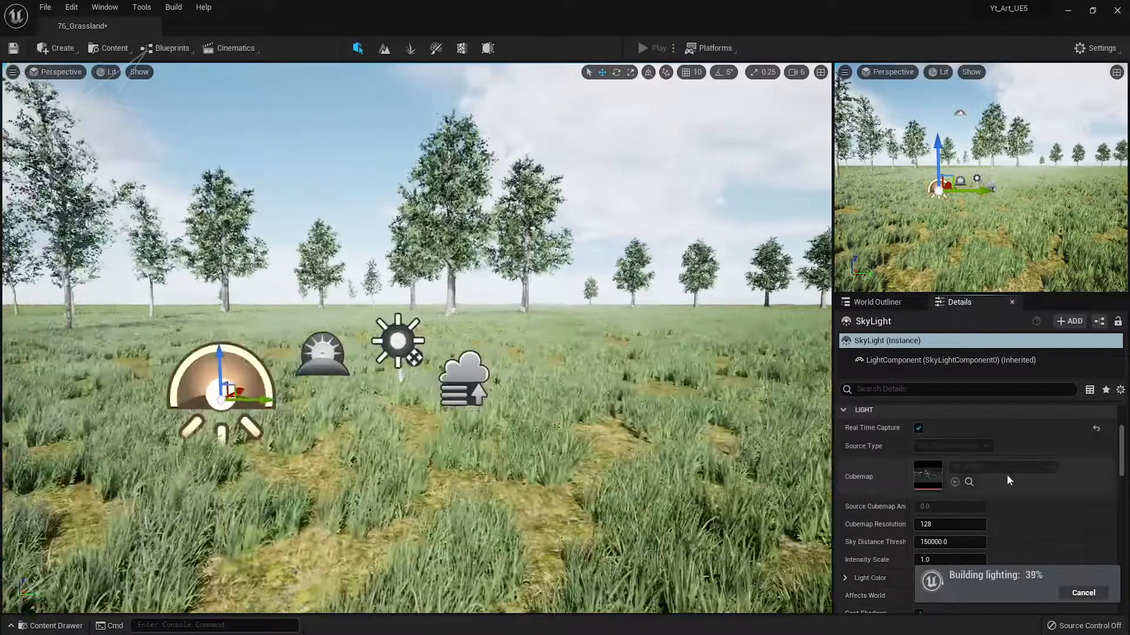
scroll(1005, 480, "up", 3)
scroll(389, 340, "down", 3)
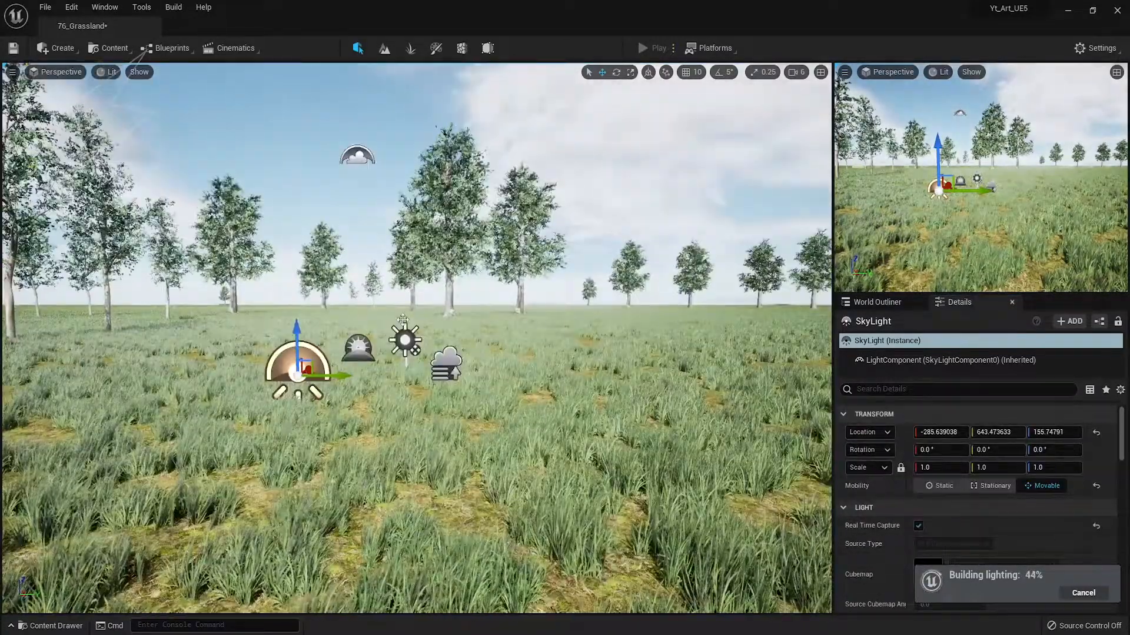
mouse_move(401, 363)
right_mouse_down()
mouse_move(436, 349)
mouse_move(262, 366)
mouse_move(385, 369)
right_mouse_up()
key("1")
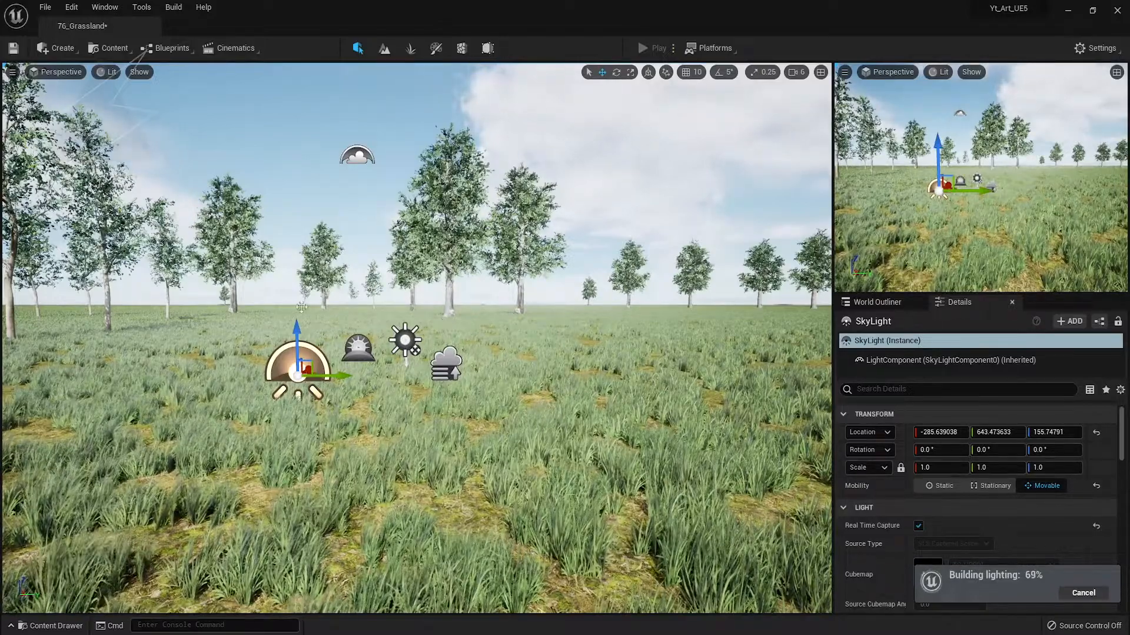
Deselect the SkyLight and close the Message Log after the lighting build
key("Escape")
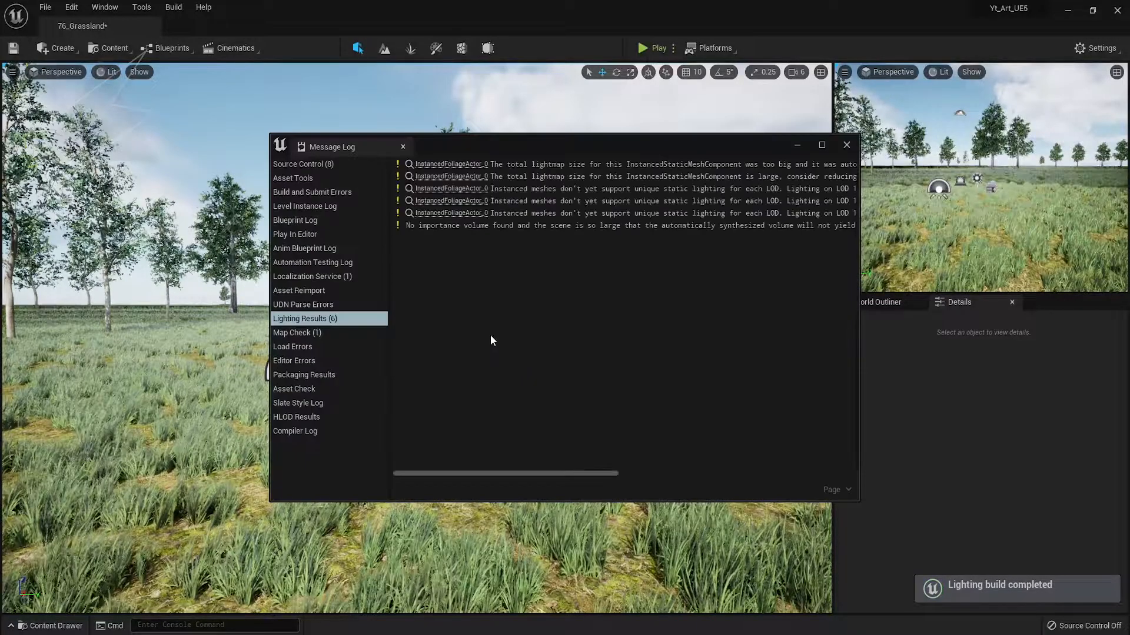
left_click(846, 145)
right_click_drag(470, 318, 469, 317)
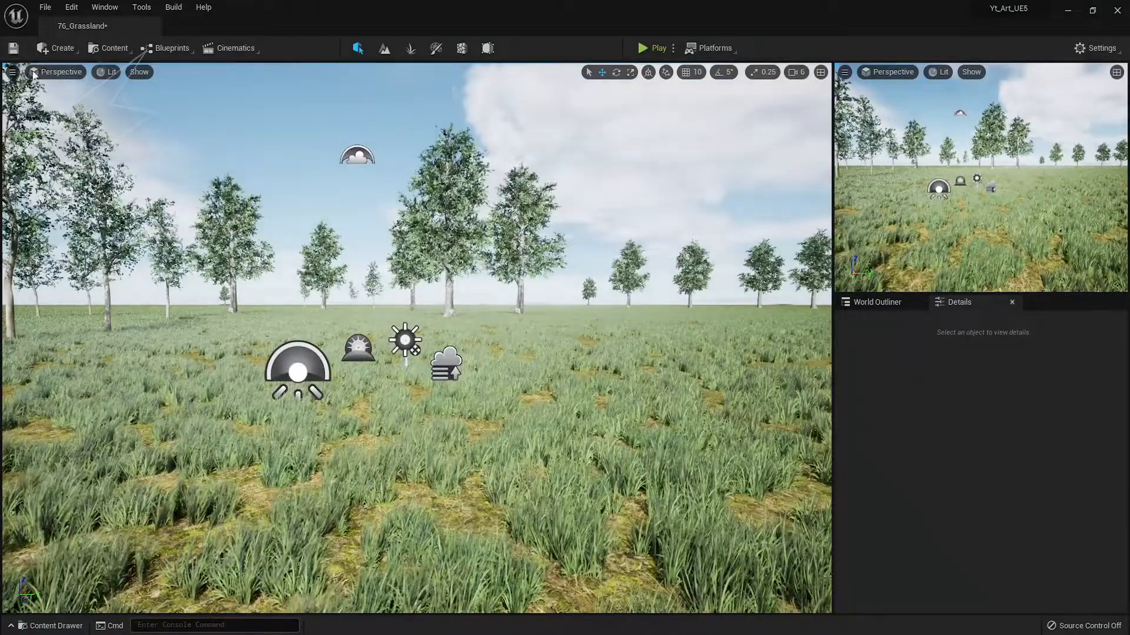
Place a Sphere Reflection Capture in the grass, raise it above the ground and set its influence radius to 16384
left_click(59, 48)
mouse_move(150, 122)
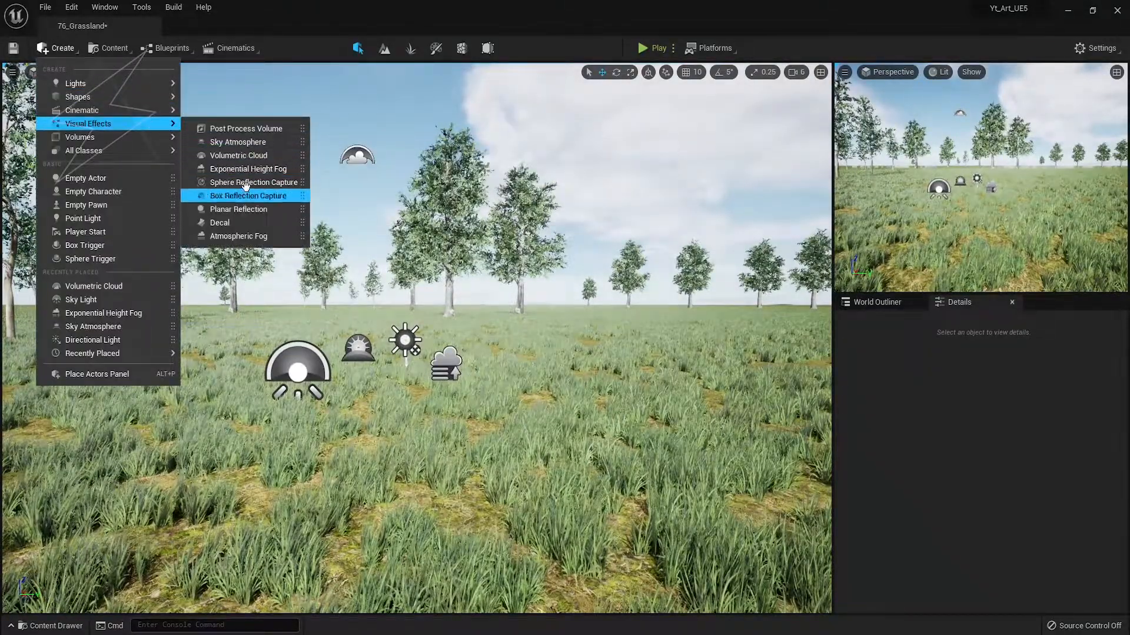
left_click_drag(247, 183, 391, 368)
left_click_drag(383, 318, 384, 273)
left_click_drag(932, 508, 1036, 508)
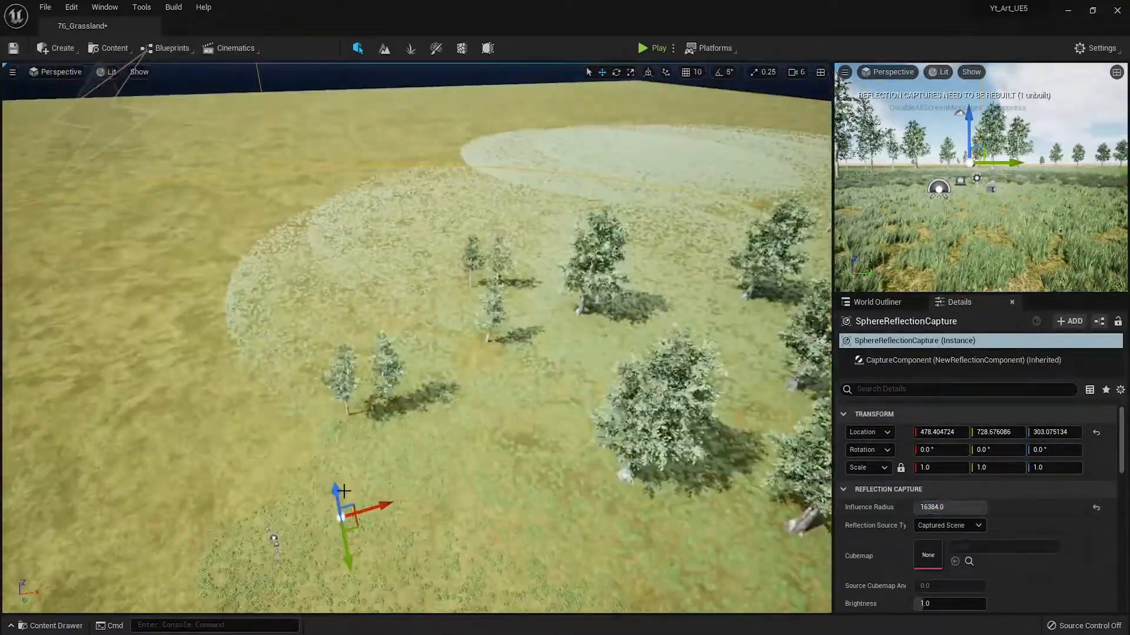
Move the Sphere Reflection Capture along its X axis in among the trees and deselect it
left_click_drag(378, 504, 831, 322)
right_click_drag(598, 345, 748, 306)
key("1")
key("Escape")
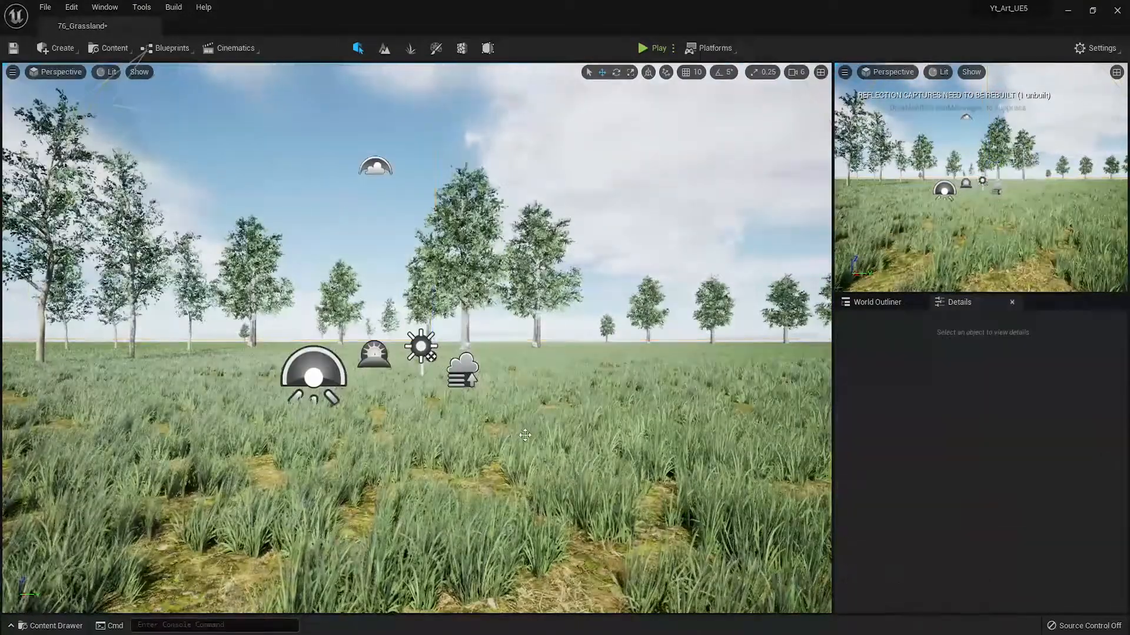
right_click_drag(525, 436, 531, 448)
Add a Post Process Volume and enable its infinite extent
left_click(57, 48)
mouse_move(126, 124)
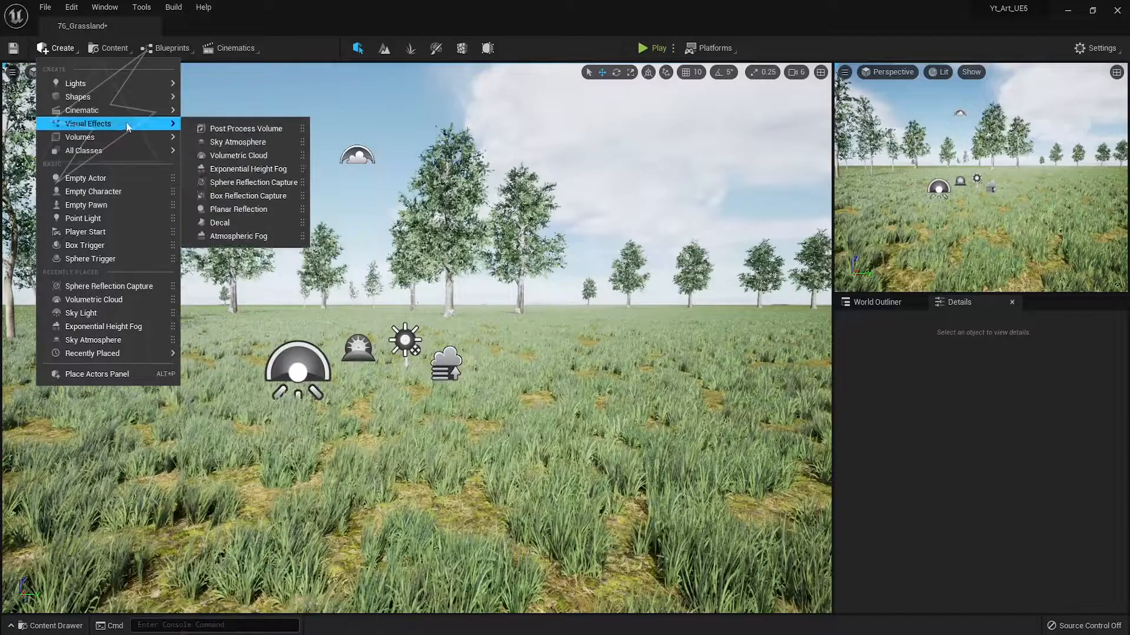
left_click(246, 128)
left_click(959, 390)
type("in")
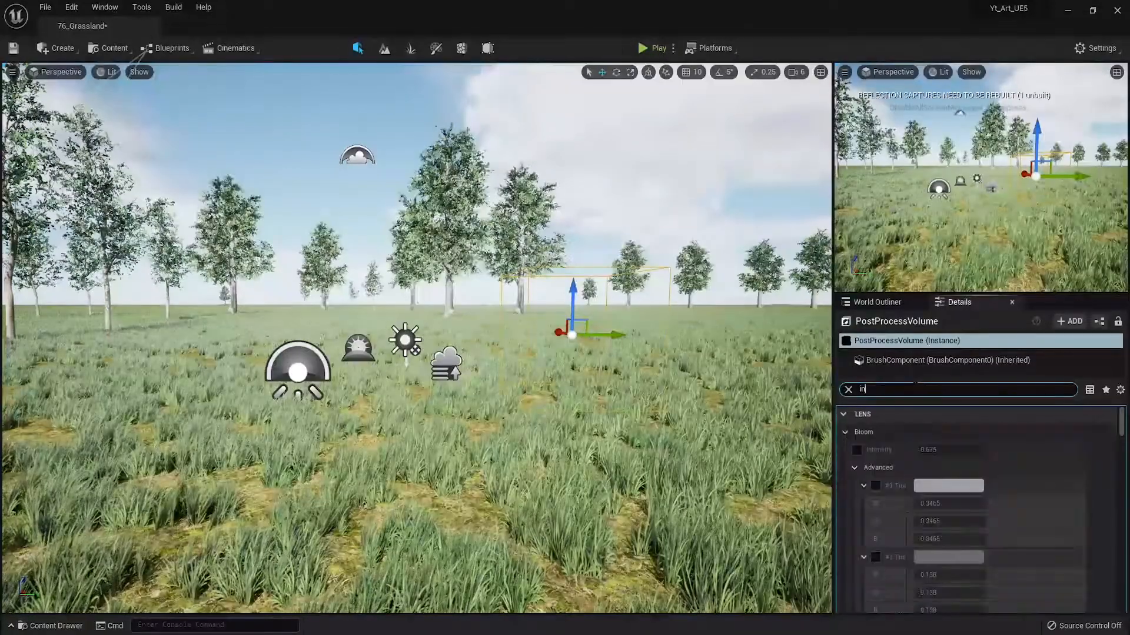
type("f")
left_click(918, 432)
Enable the Post Process Volume's minimum and maximum exposure brightness and set both to 1
left_click(849, 389)
scroll(917, 469, "down", 4)
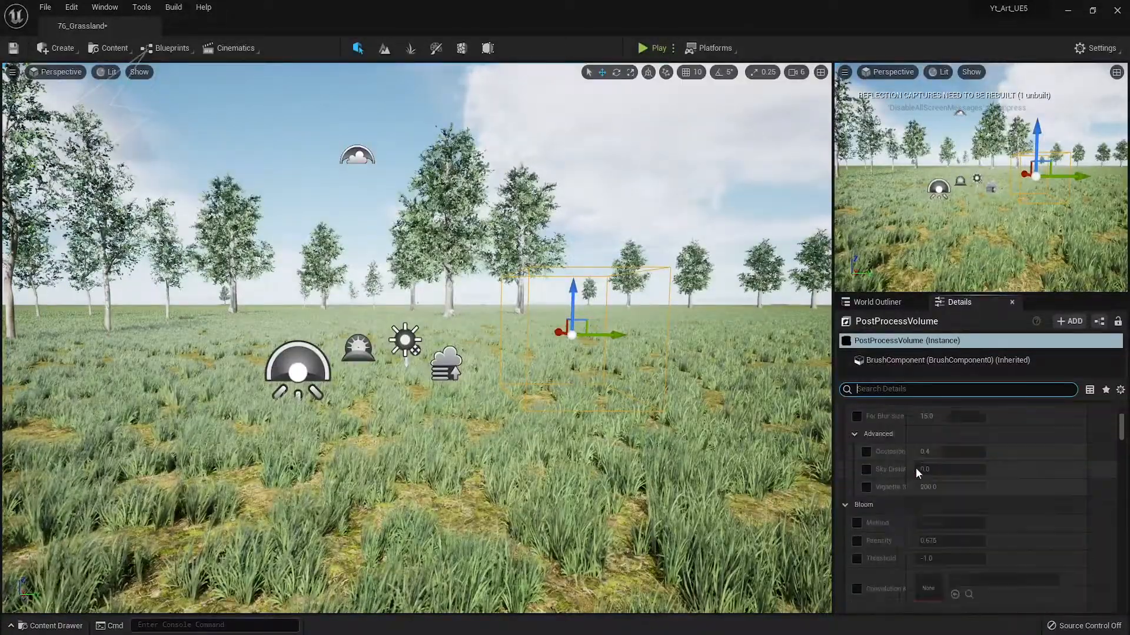
scroll(918, 471, "down", 5)
scroll(937, 505, "down", 8)
left_click(857, 520)
left_click(856, 538)
left_click(959, 521)
type("1")
key("Return")
left_click(936, 538)
type("1")
key("Return")
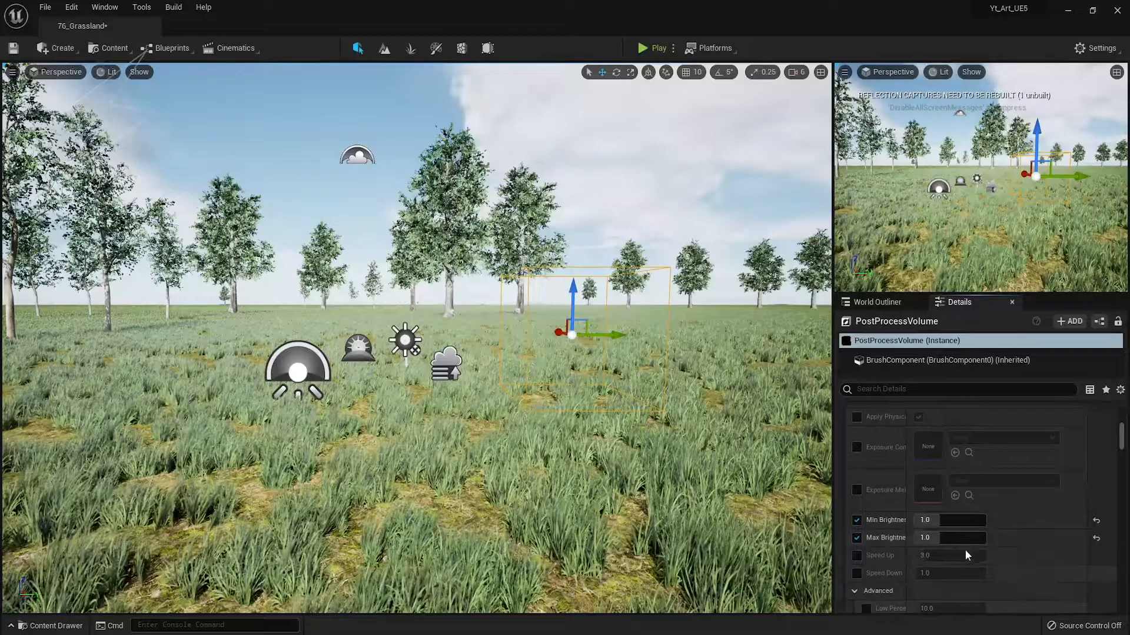
scroll(965, 553, "down", 10)
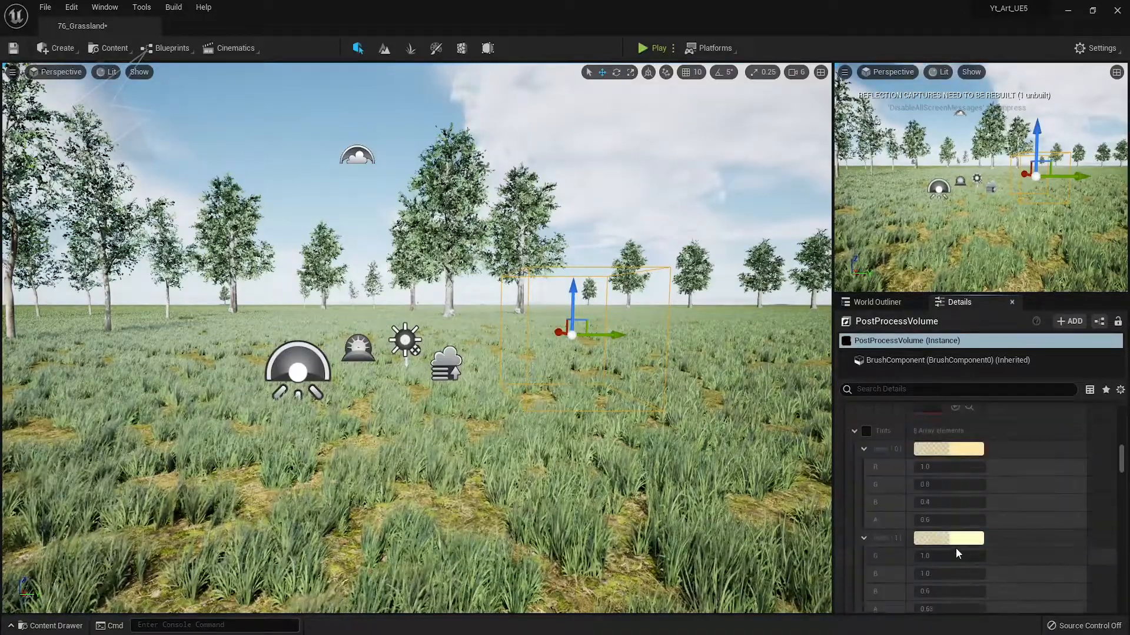
Enable the Post Process Volume's global Saturation override and set it to 1.1
scroll(955, 548, "up", 1)
left_click(854, 472)
scroll(899, 499, "down", 2)
scroll(965, 520, "up", 1)
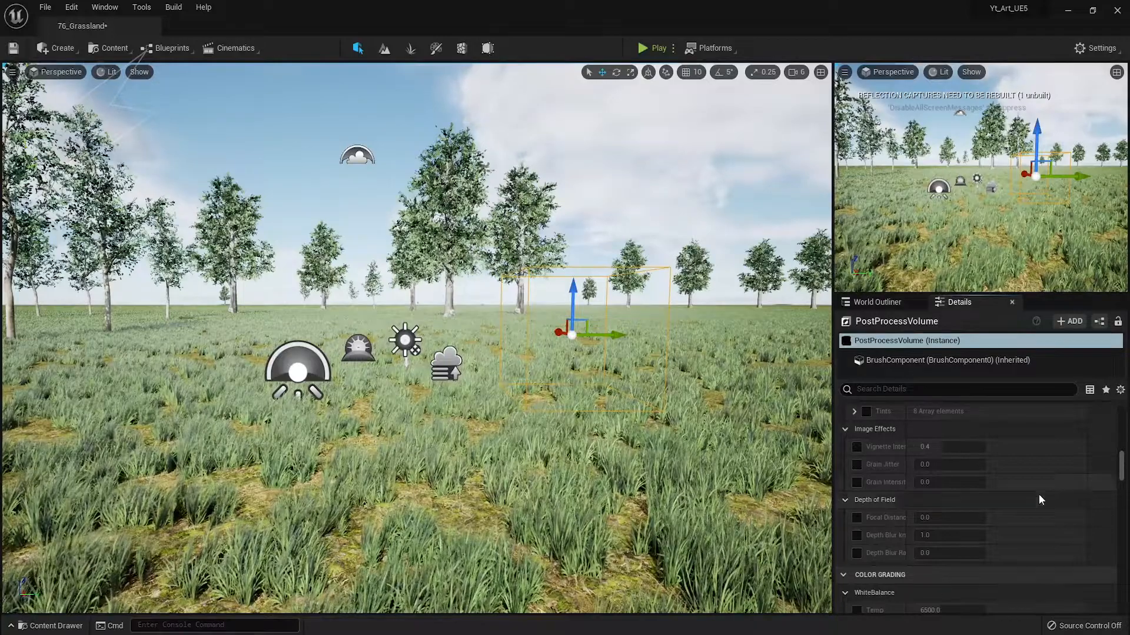
scroll(899, 506, "down", 5)
left_click(866, 449)
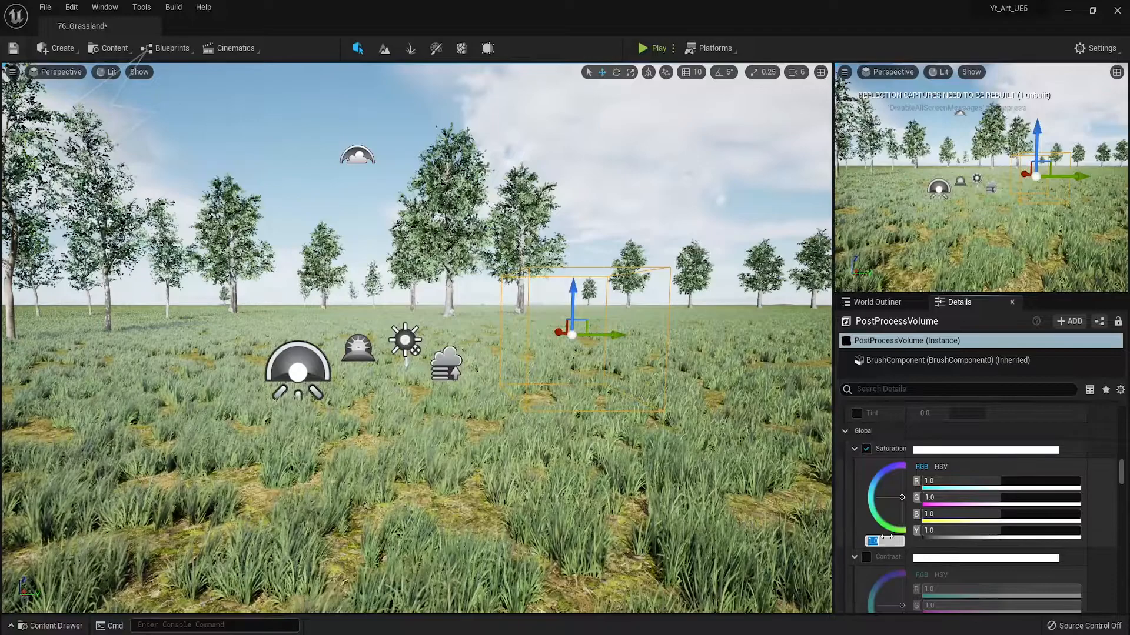
left_click_drag(887, 536, 889, 542)
type(".1")
key("Return")
Try the global Contrast at 0.86 and 1 with a slight colour shift, and disable its override
scroll(894, 525, "down", 1)
left_click(867, 519)
scroll(876, 524, "down", 2)
left_click(886, 533)
type("0.86")
key("Return")
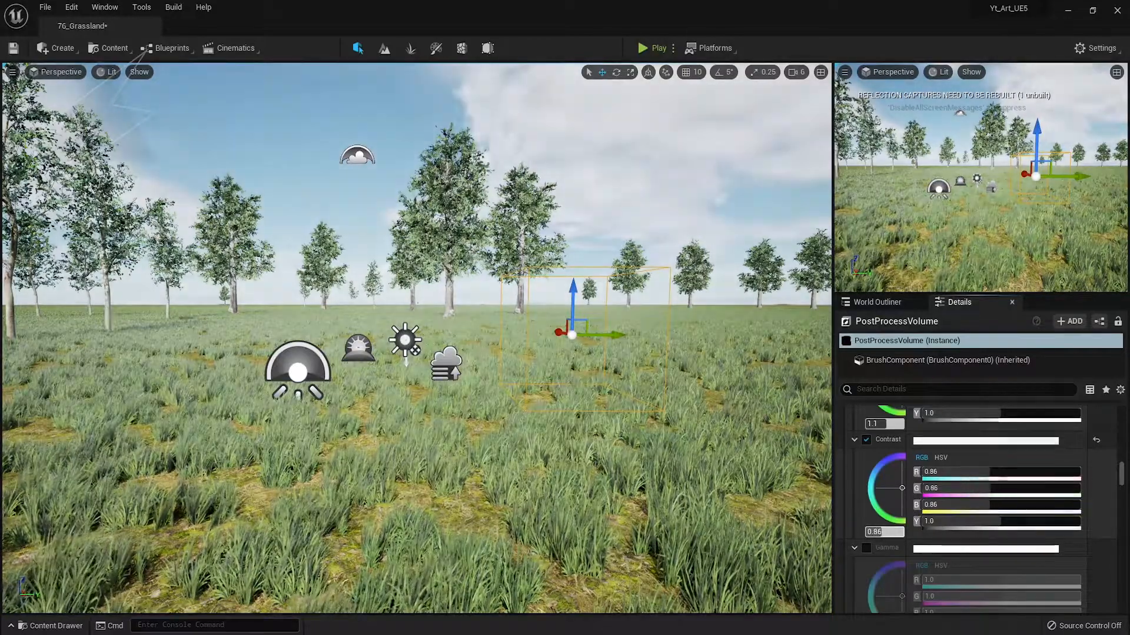
left_click(883, 533)
type("1")
key("Return")
mouse_move(900, 489)
left_mouse_down()
mouse_move(885, 487)
mouse_move(894, 492)
left_mouse_up()
left_click(866, 440)
Try the Midtones Saturation at 1.1 and 1.04, and disable its override
scroll(881, 500, "down", 10)
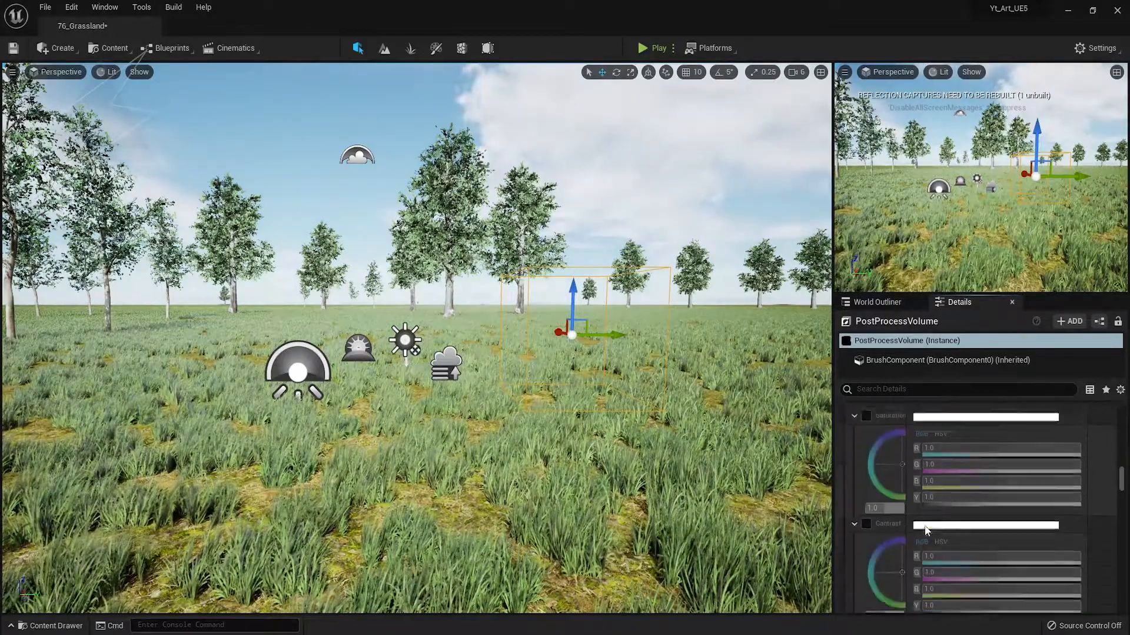
scroll(925, 531, "down", 2)
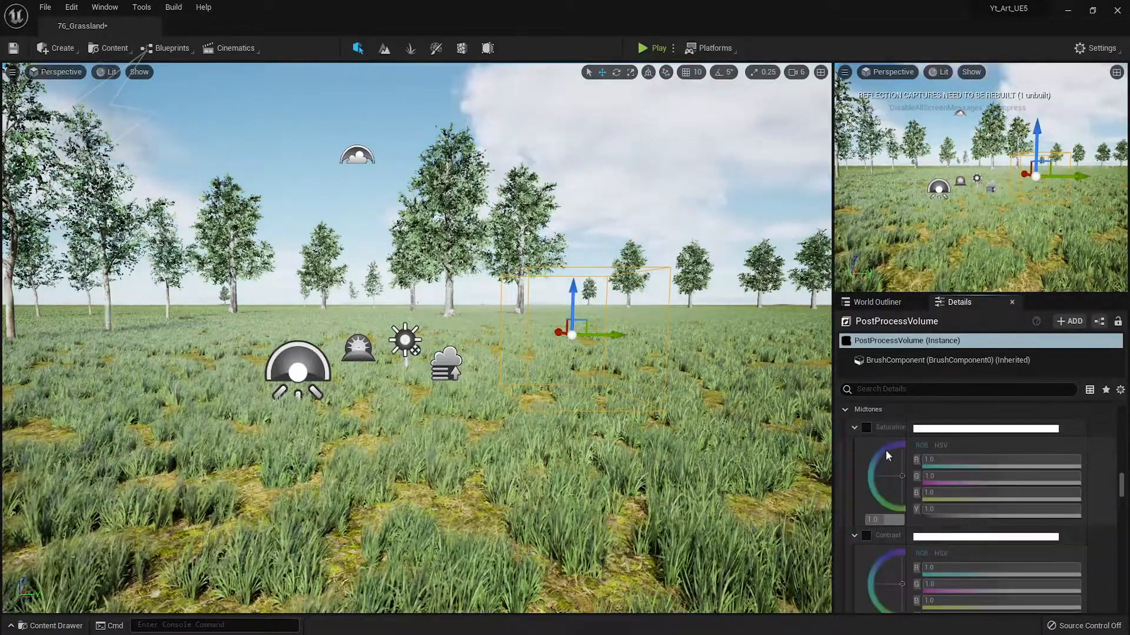
left_click(866, 428)
left_click(889, 519)
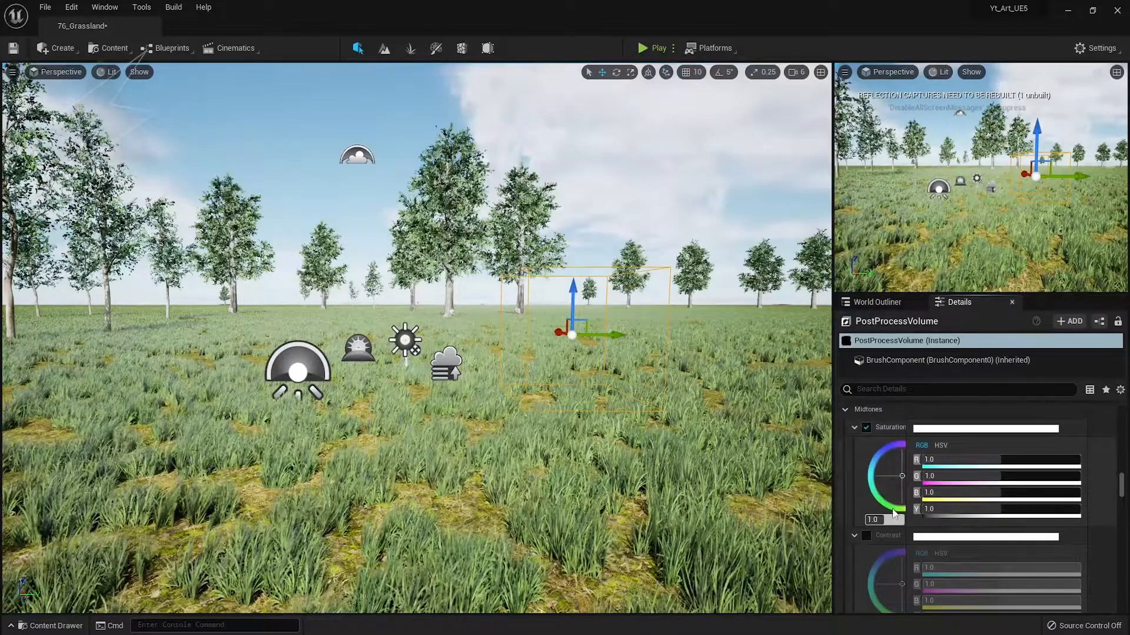
type("1.2")
key("Return")
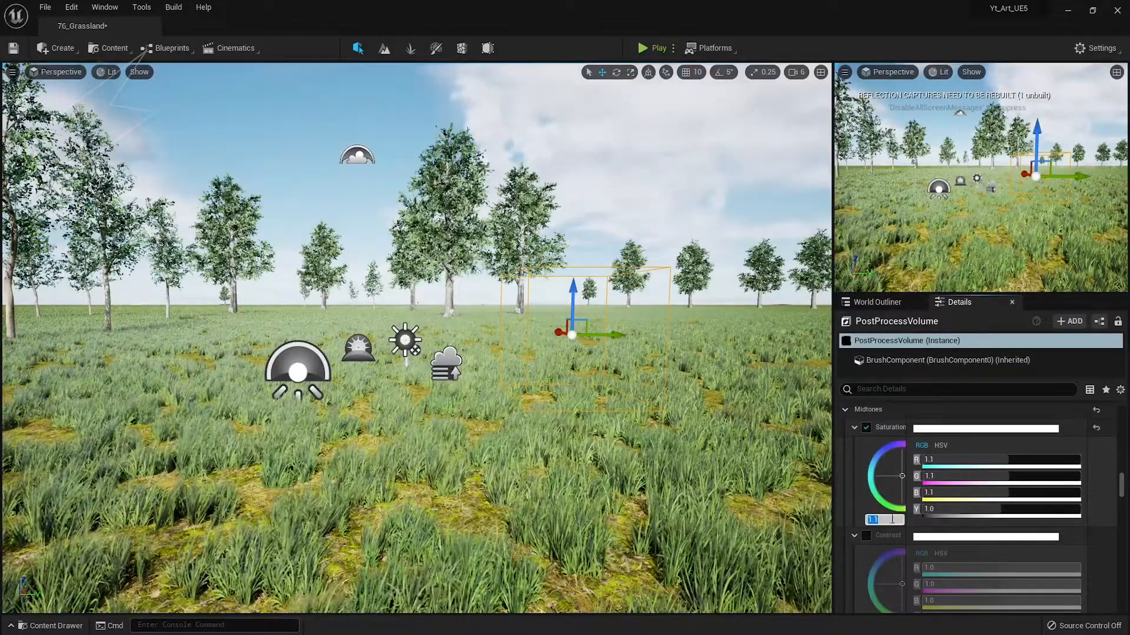
type("0.92")
key("Return")
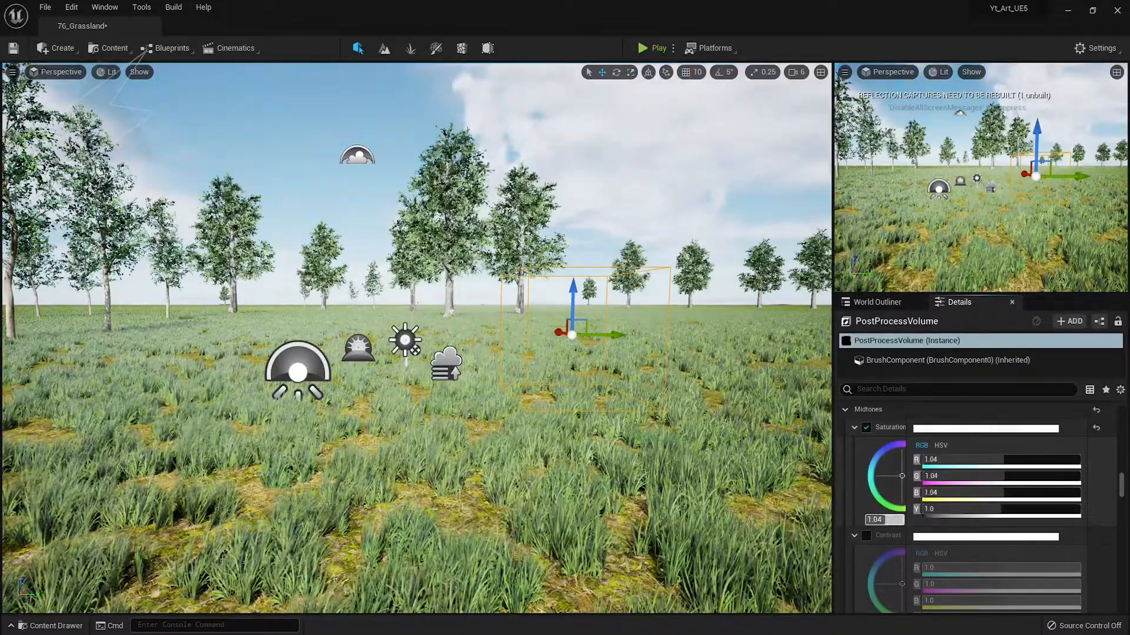
scroll(879, 535, "down", 5)
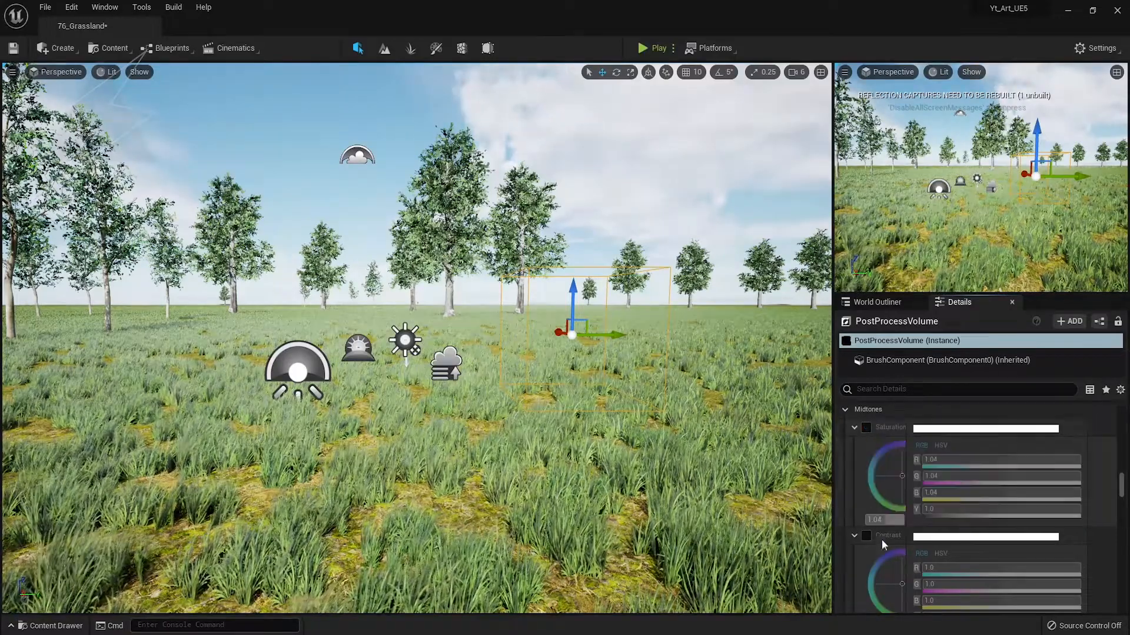
scroll(884, 554, "up", 15)
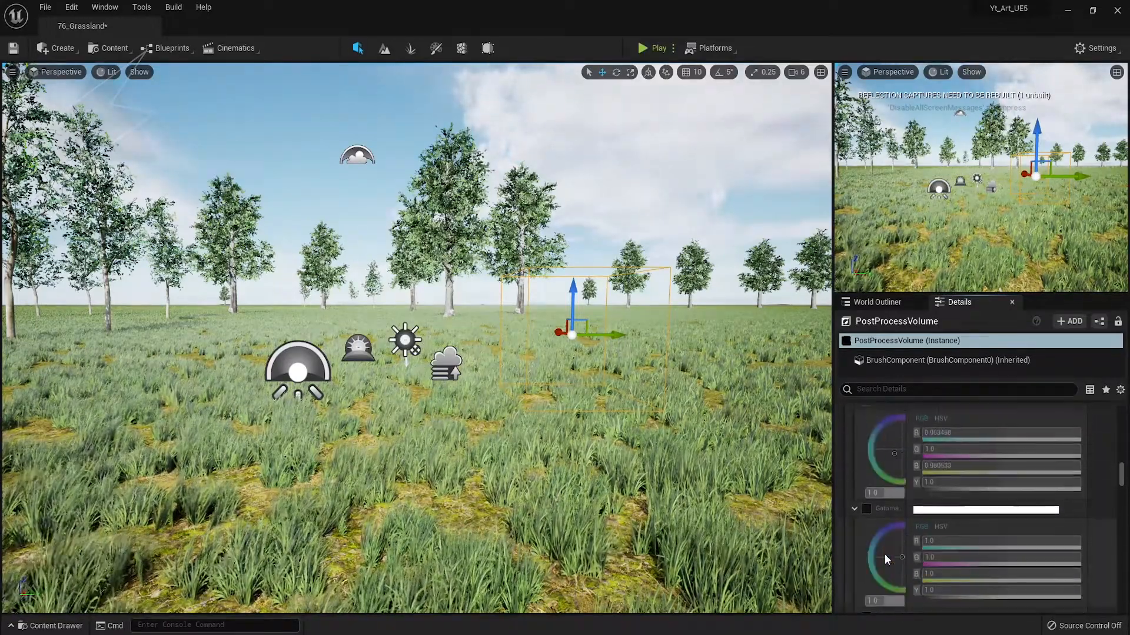
scroll(884, 557, "up", 10)
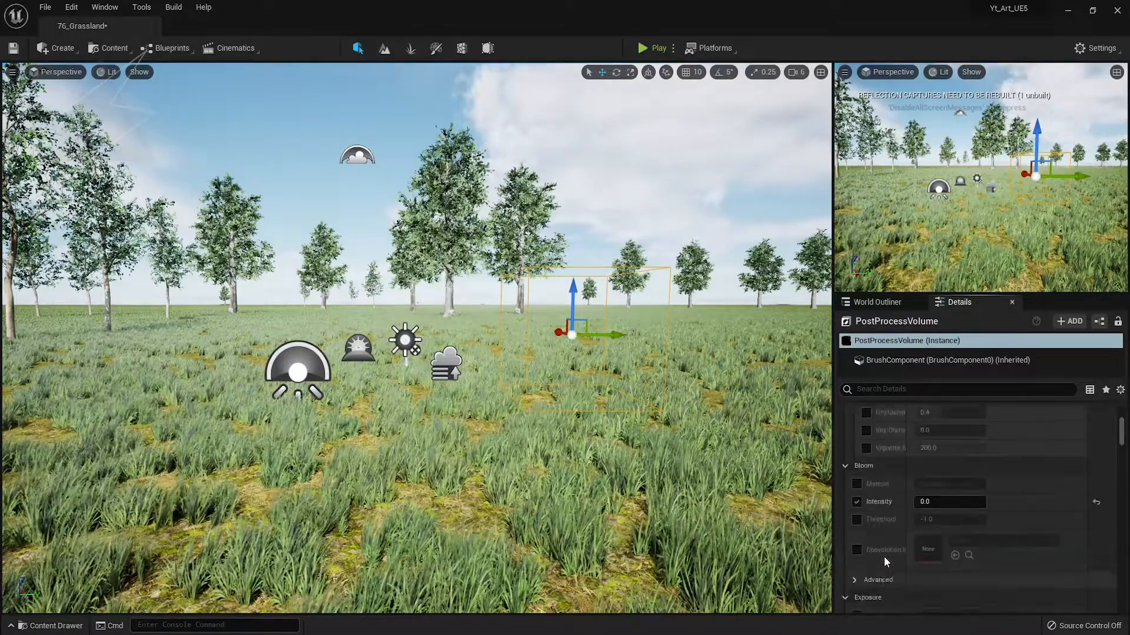
Select the SkyAtmosphere actor, save the level and look over the actor's settings
left_click(876, 302)
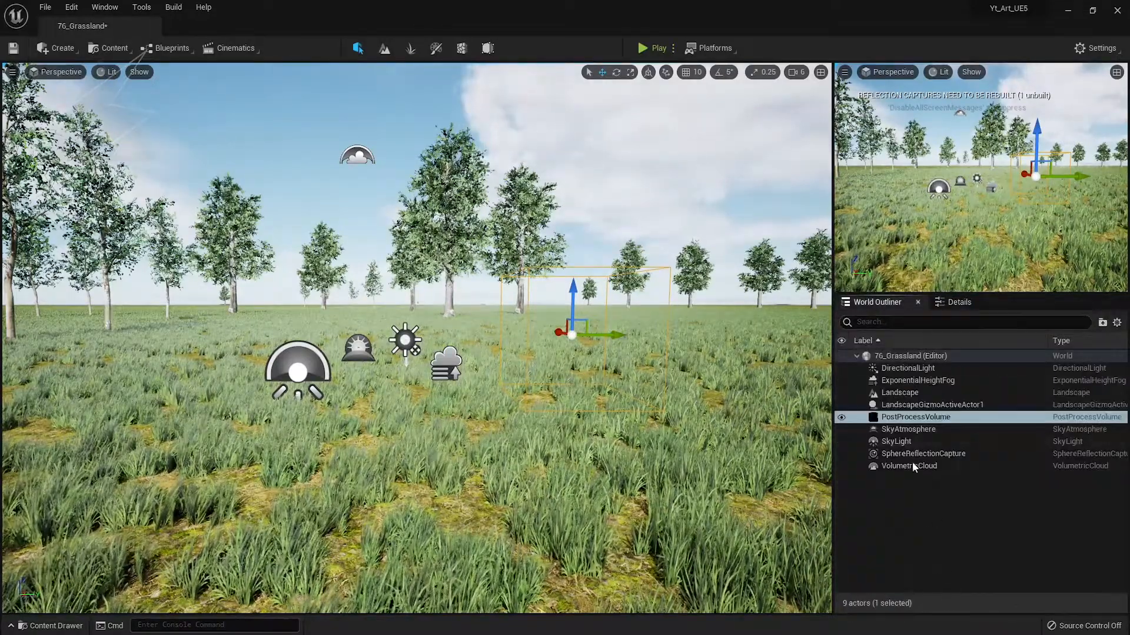
left_click(909, 428)
right_click_drag(745, 442, 777, 473)
key("ctrl+s")
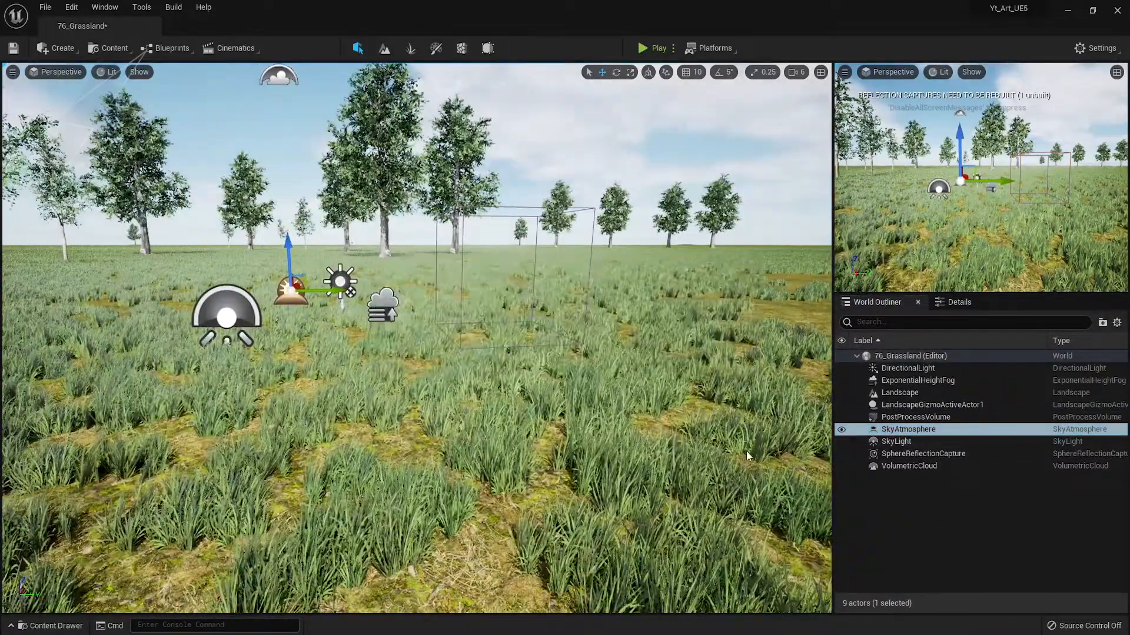
left_click(956, 302)
scroll(963, 485, "down", 5)
left_click(877, 302)
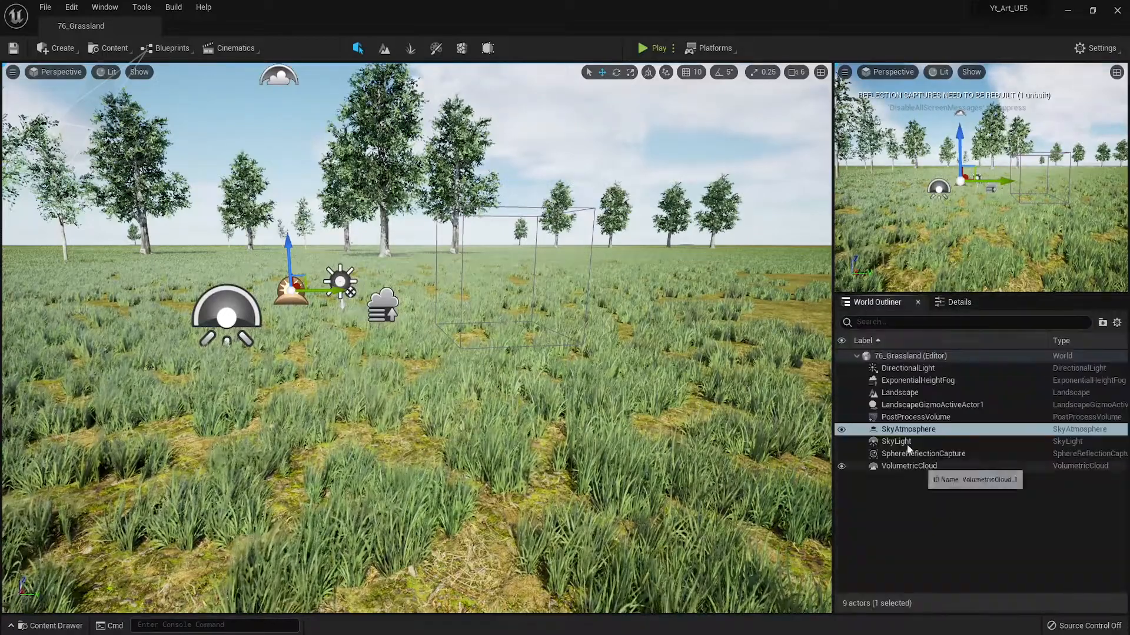
Enable the Post Process Volume's Vignette Intensity override and increase its value
left_click(915, 417)
left_click(956, 302)
scroll(884, 515, "down", 8)
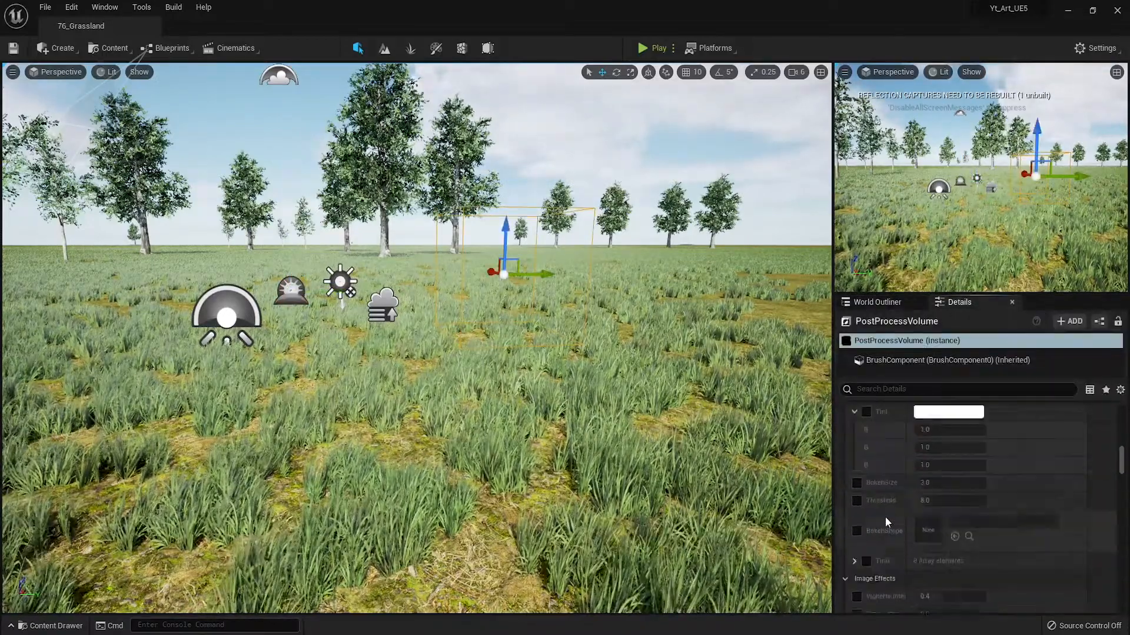
scroll(885, 517, "up", 2)
left_click(856, 440)
left_click_drag(941, 440, 960, 440)
scroll(1124, 416, "down", 10)
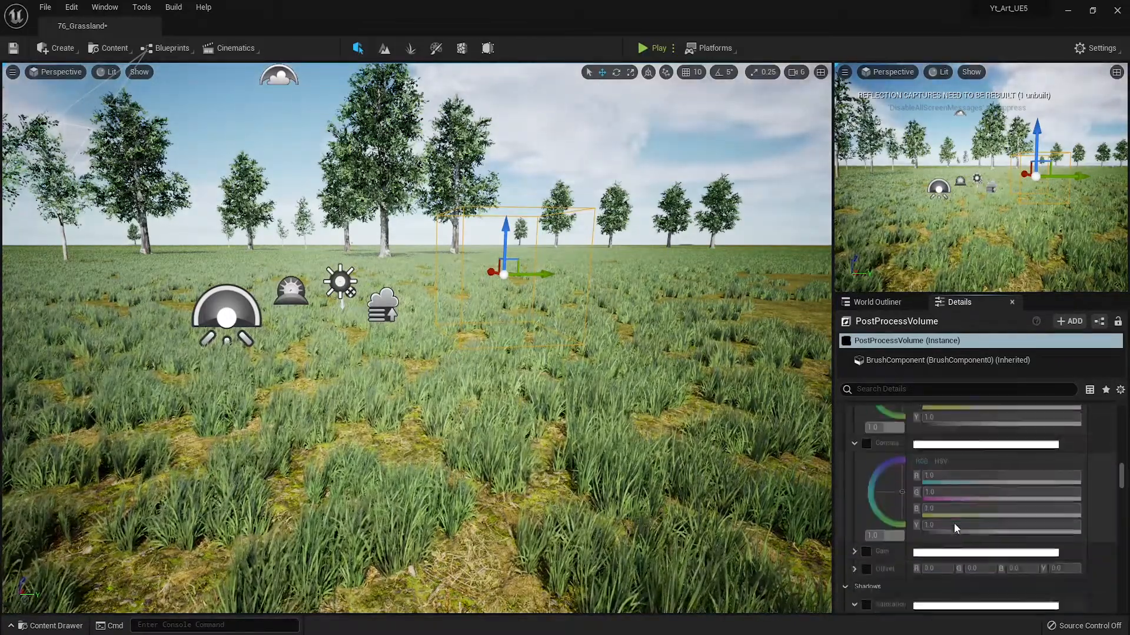